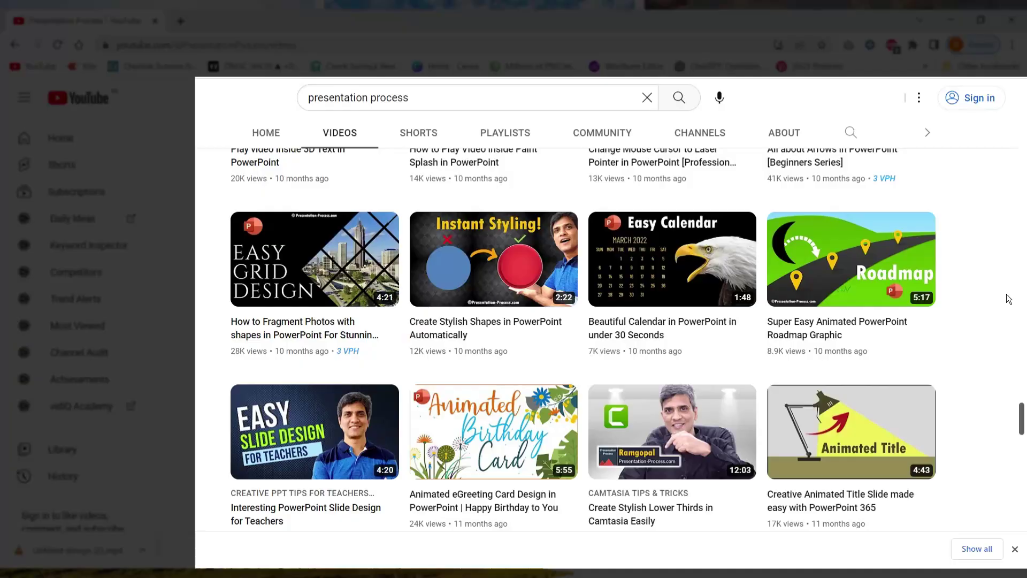
Step: Scroll down the channel's Videos page to browse the older PowerPoint tutorial thumbnails
scroll(1006, 301, "down", 3)
scroll(1008, 304, "down", 5)
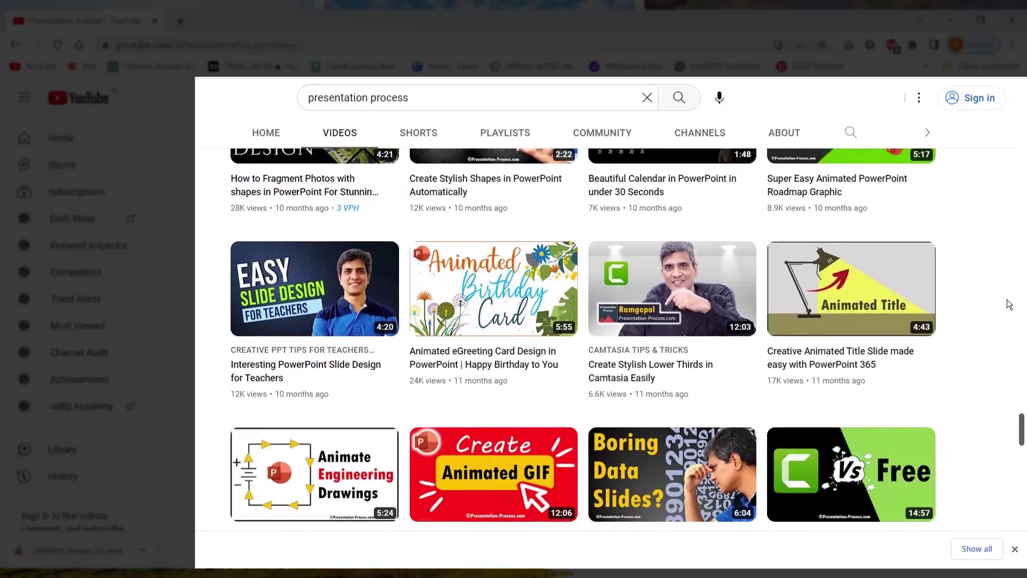
scroll(1009, 304, "down", 3)
scroll(1009, 303, "down", 10)
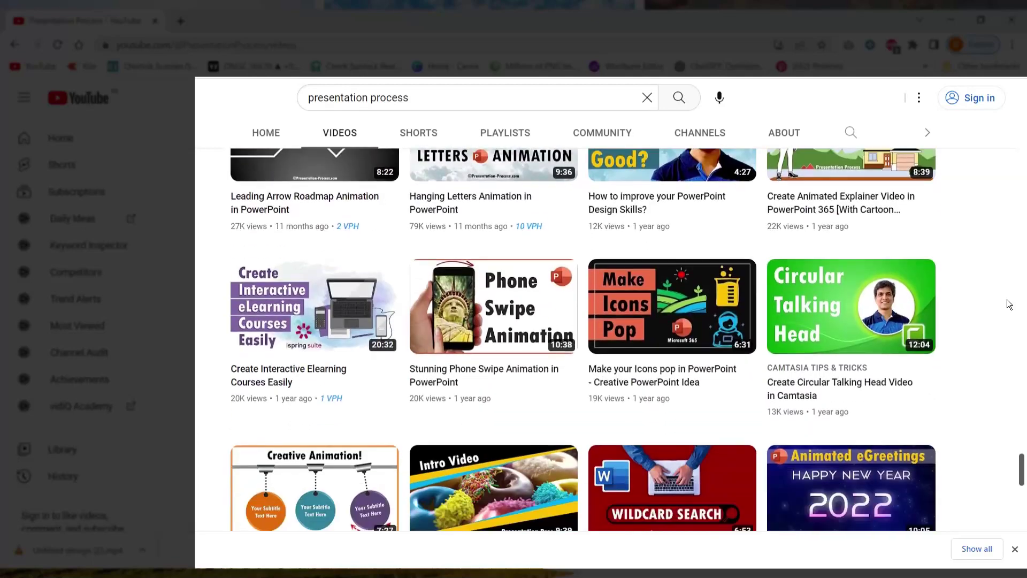
scroll(1009, 304, "down", 10)
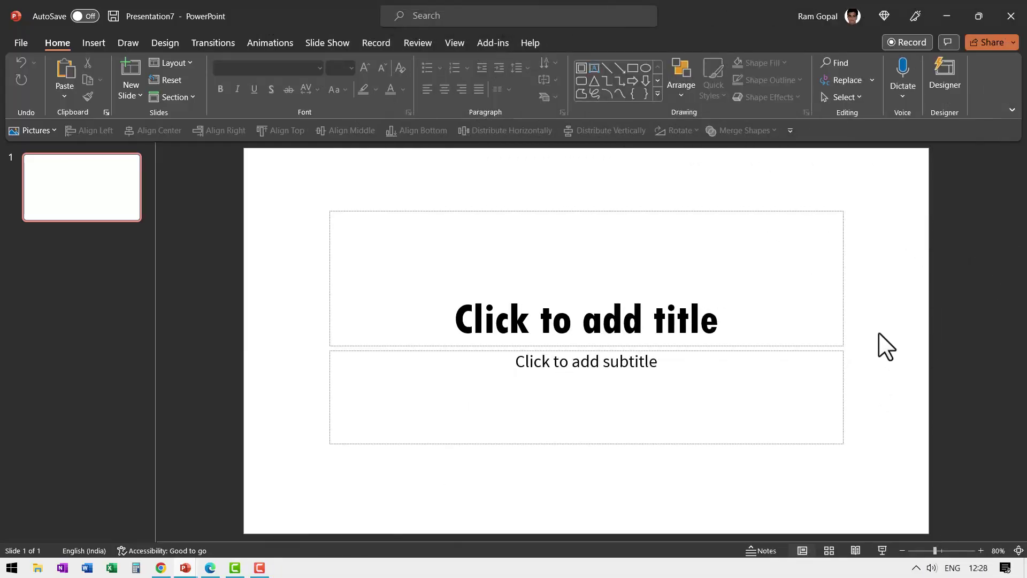
Step: Switch the slide to the Title Only layout
right_click(895, 254)
mouse_move(820, 329)
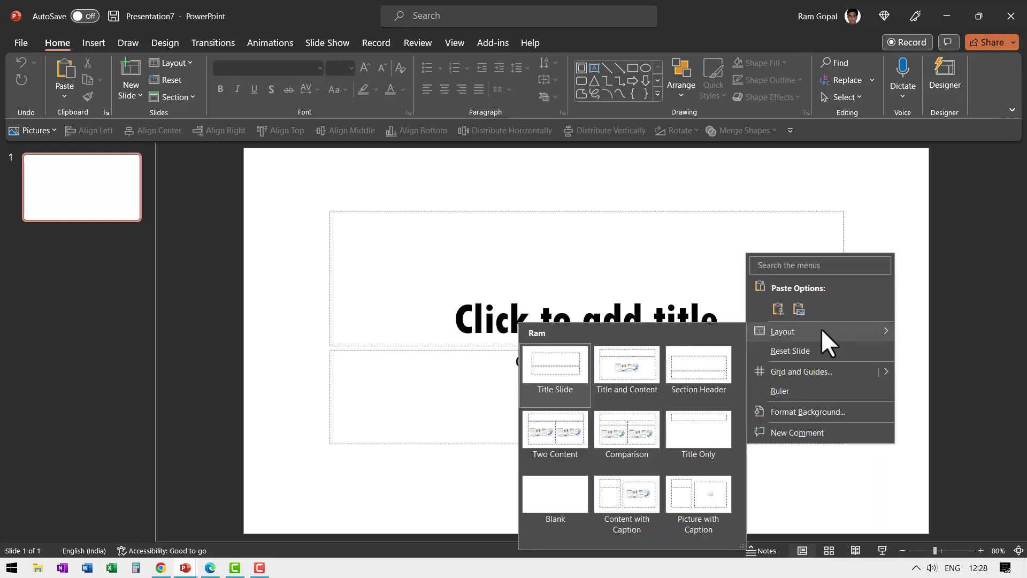
left_click(691, 428)
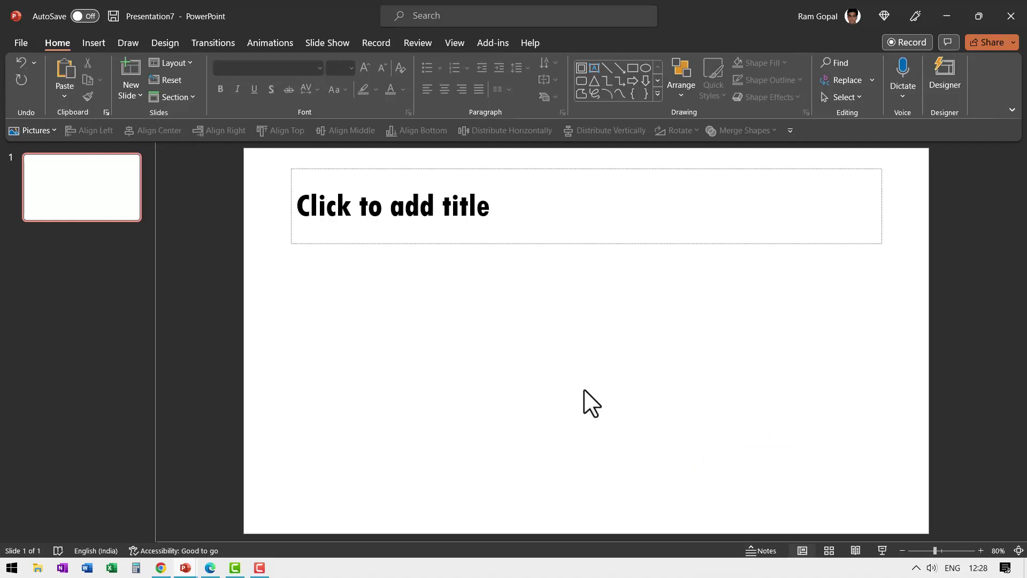
Step: Enter 'Italy Vlog' as the slide title
left_click(347, 222)
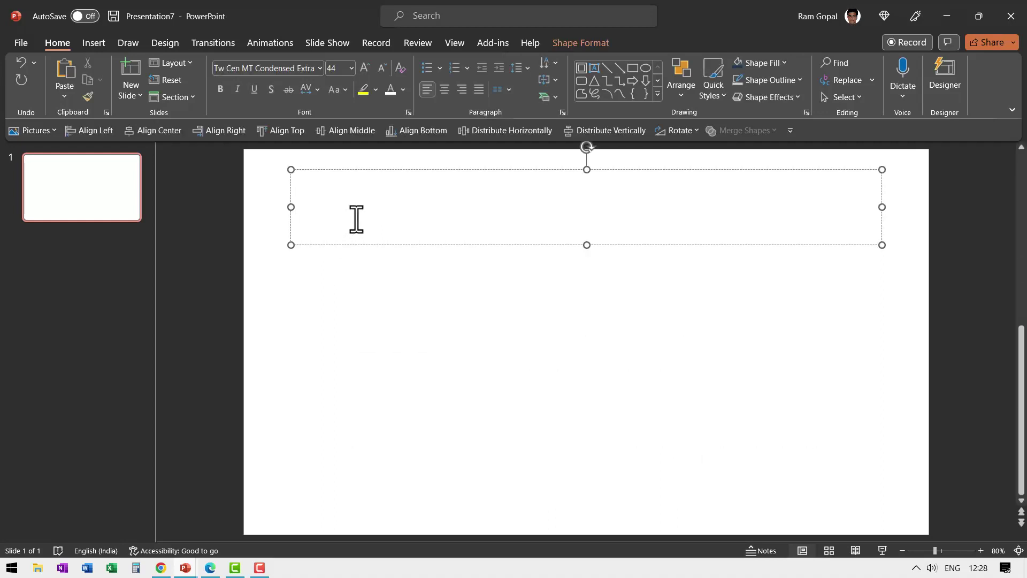
type("Italy Vlog")
left_click(448, 320)
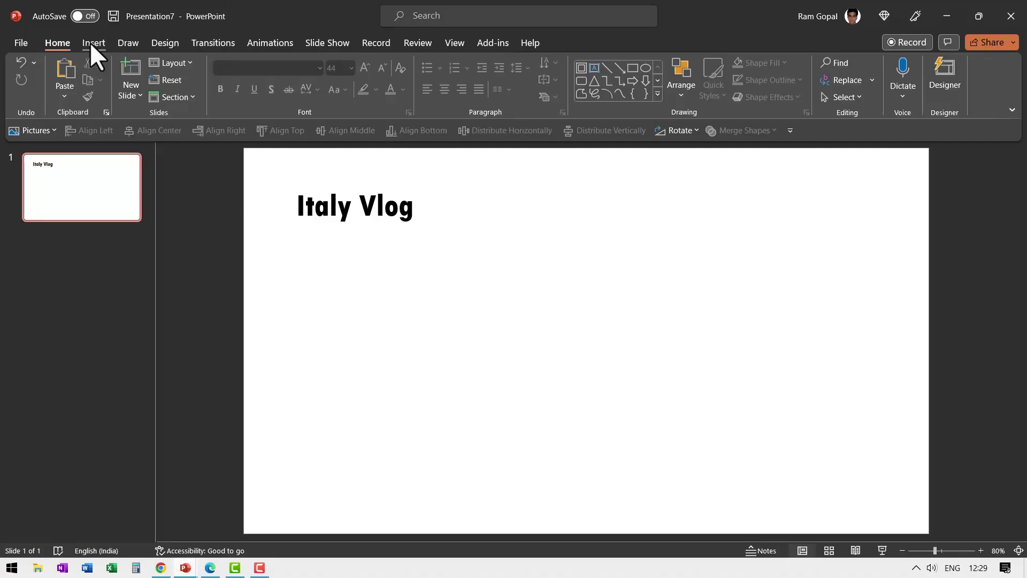
left_click(91, 42)
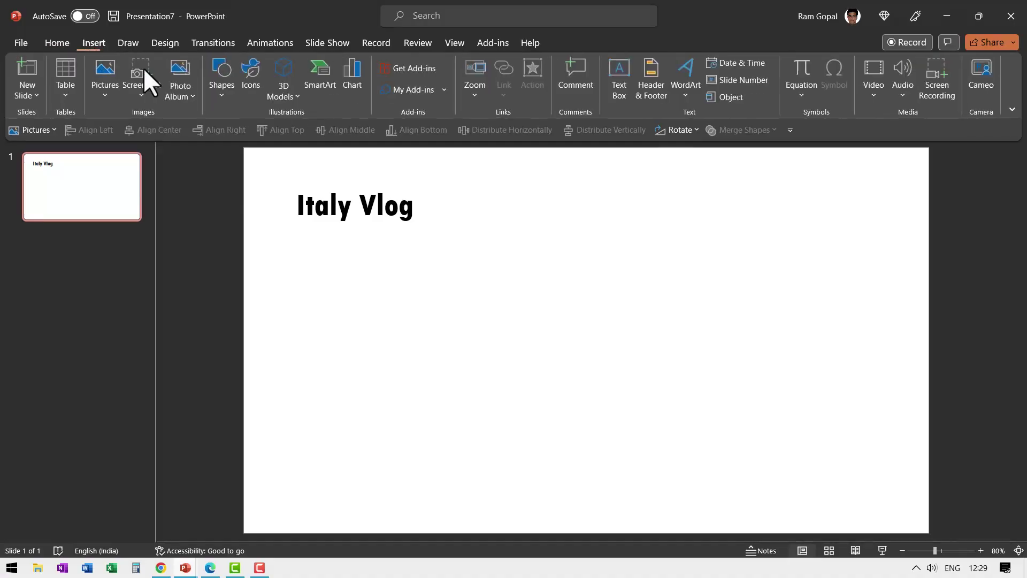
Step: Search the Stock Images library for 'Italy'
left_click(107, 98)
left_click(129, 157)
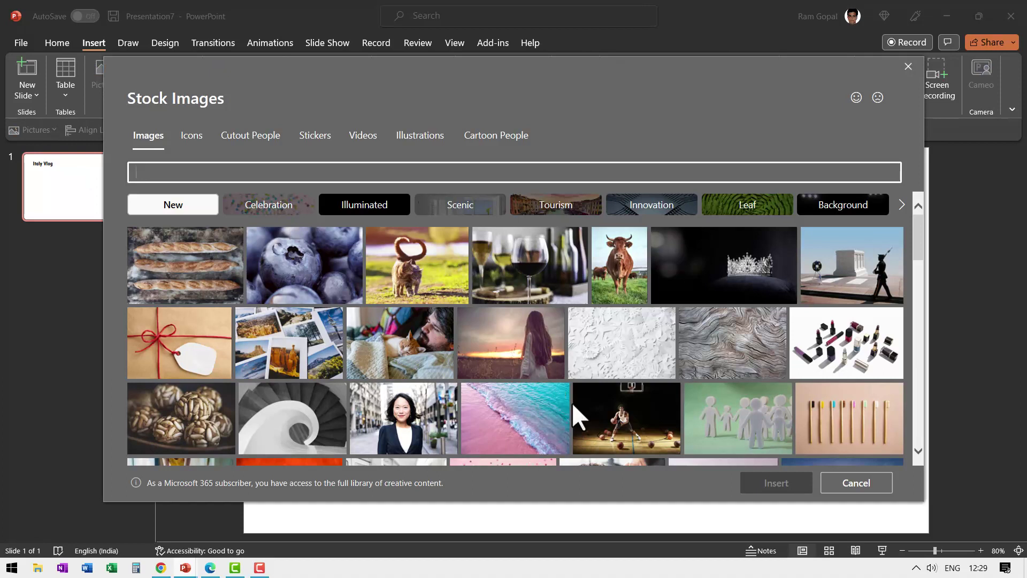
mouse_move(544, 387)
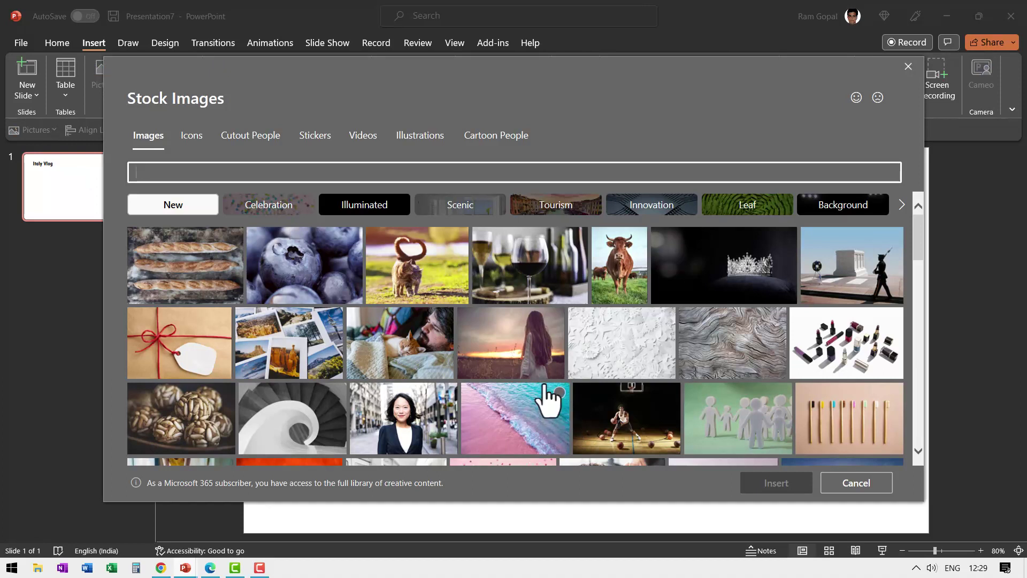
mouse_move(531, 355)
left_click(231, 169)
type("Italy")
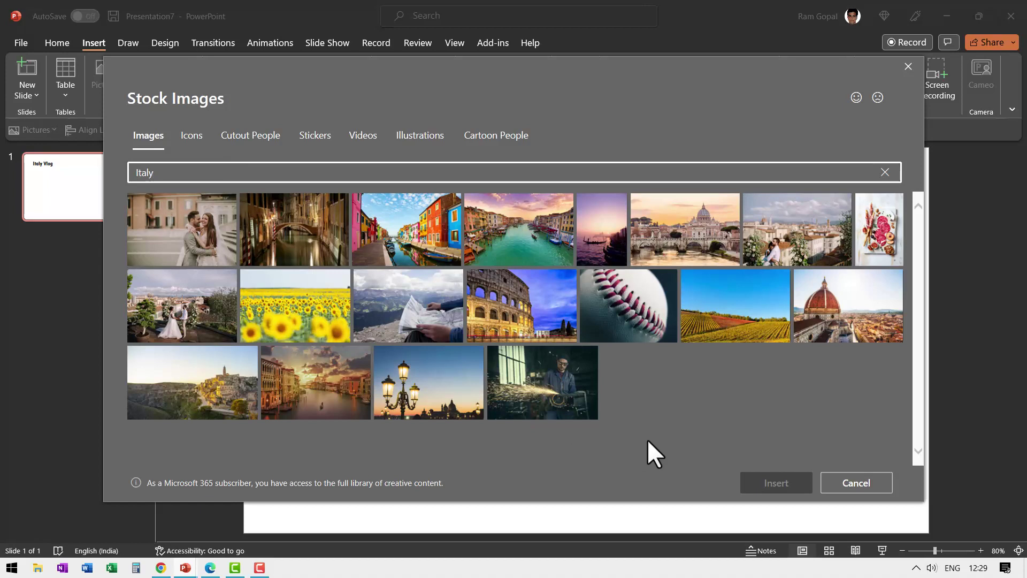
Step: Insert the Vatican, Florence Duomo, Burano canal and Colosseum photos onto the slide
left_click(723, 209)
left_click(863, 300)
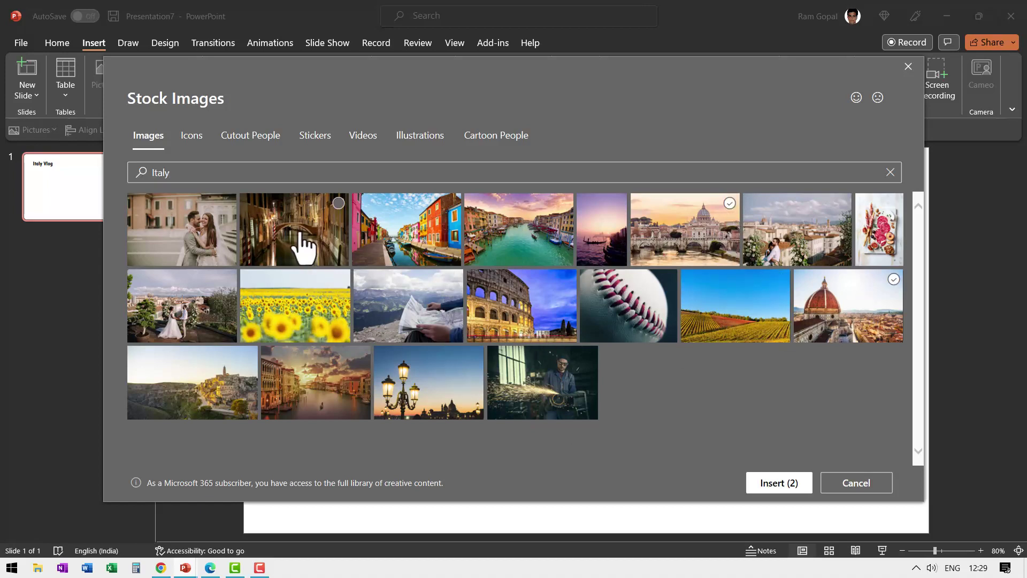
left_click(428, 214)
left_click(536, 306)
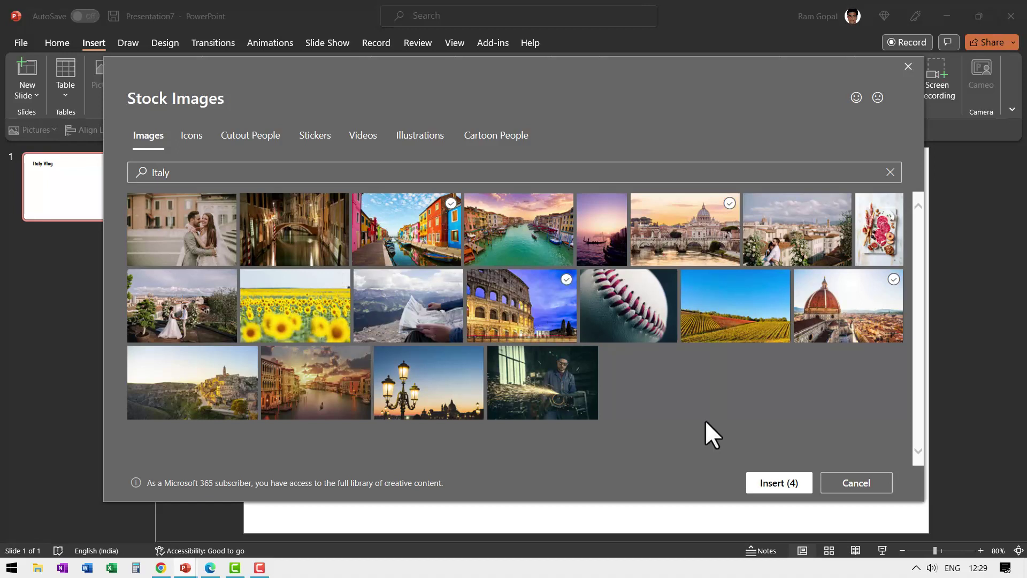
left_click(775, 490)
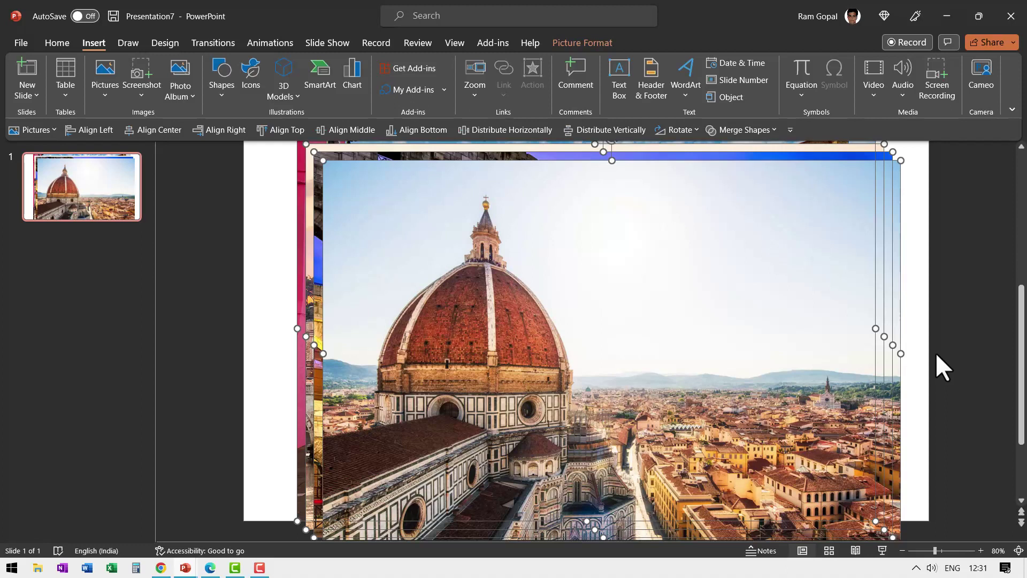
Step: Apply the Designer layout that arranges the four photos around a white diamond title
left_click(175, 42)
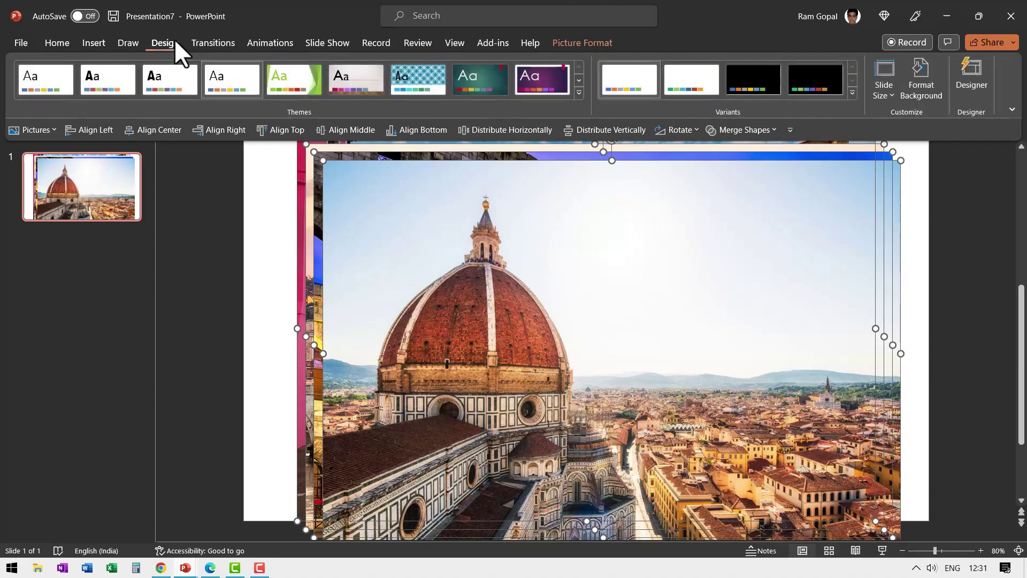
left_click(969, 80)
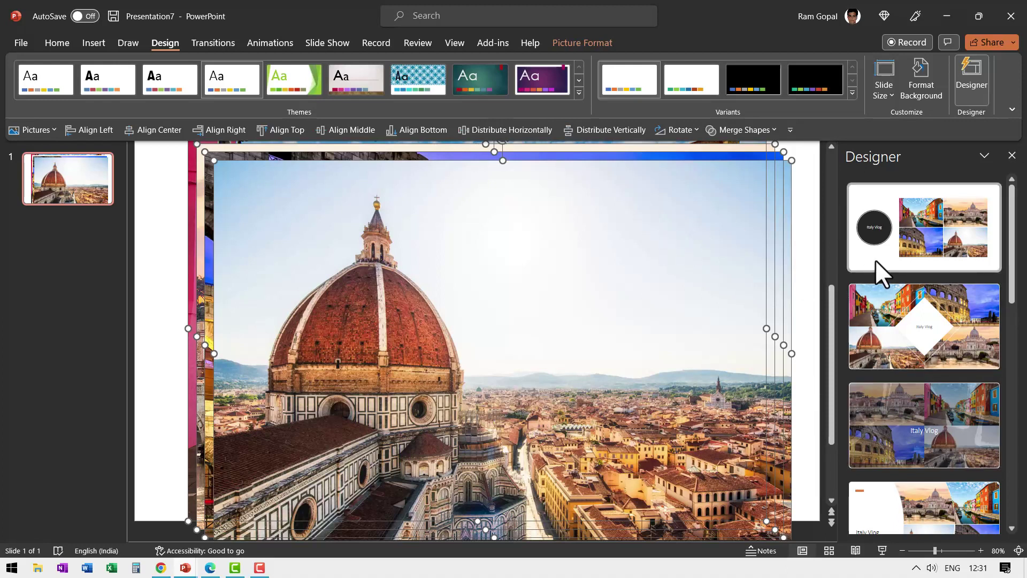
scroll(878, 271, "down", 4)
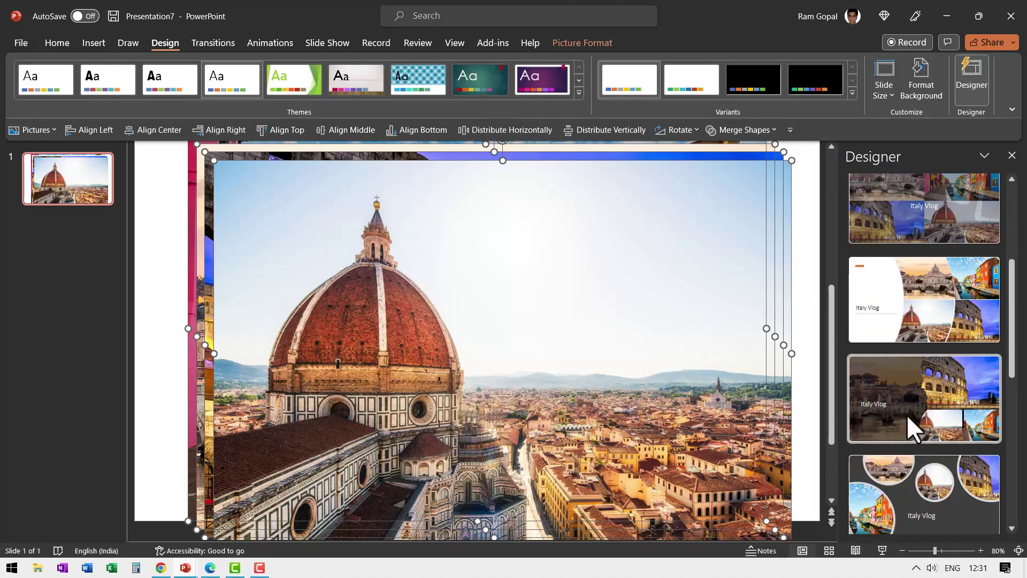
scroll(907, 414, "up", 4)
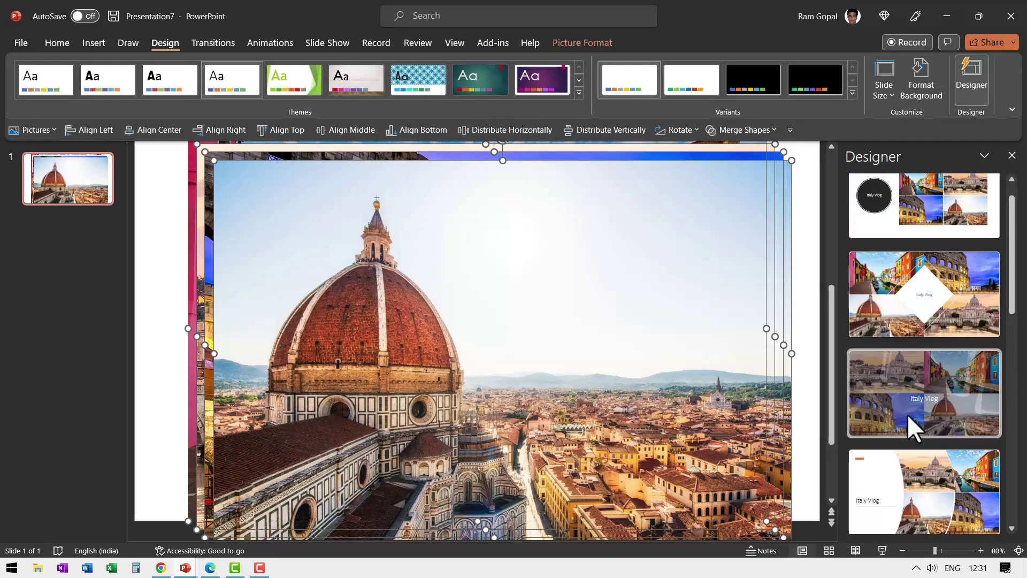
left_click(952, 320)
right_click(74, 179)
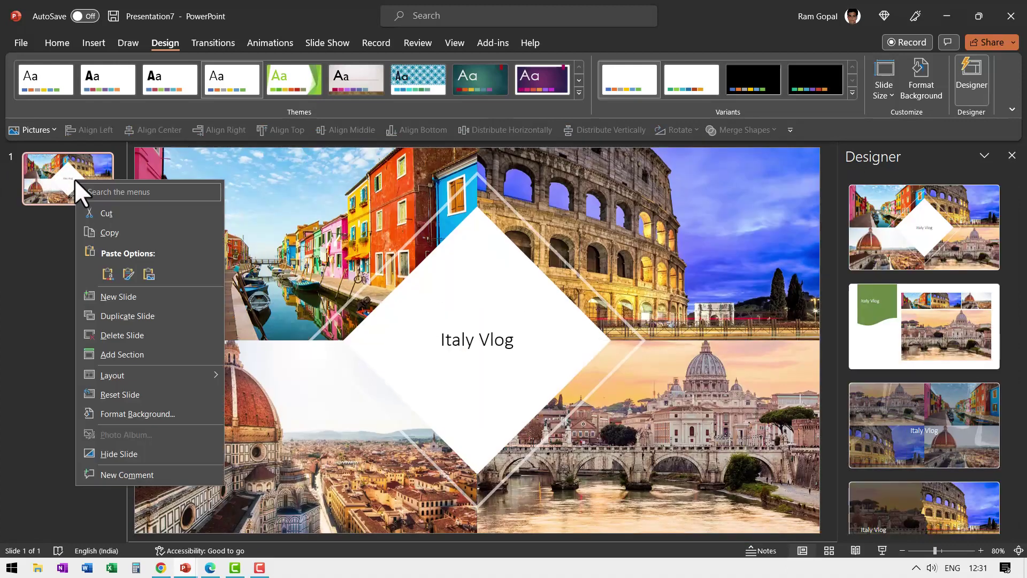
Step: Duplicate slide 1 and give slide 2 the darkened photo collage design
left_click(139, 316)
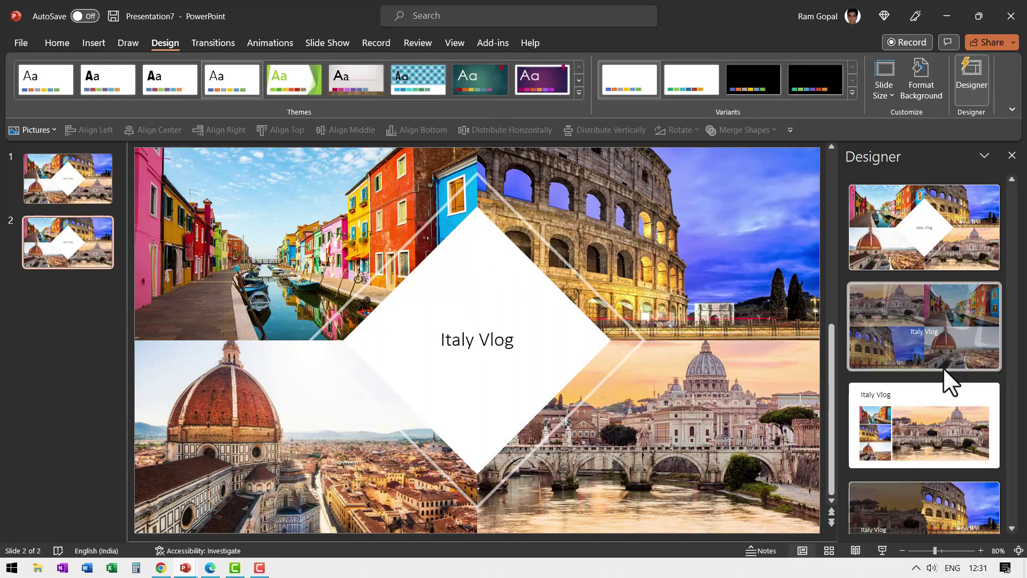
scroll(947, 314, "down", 4)
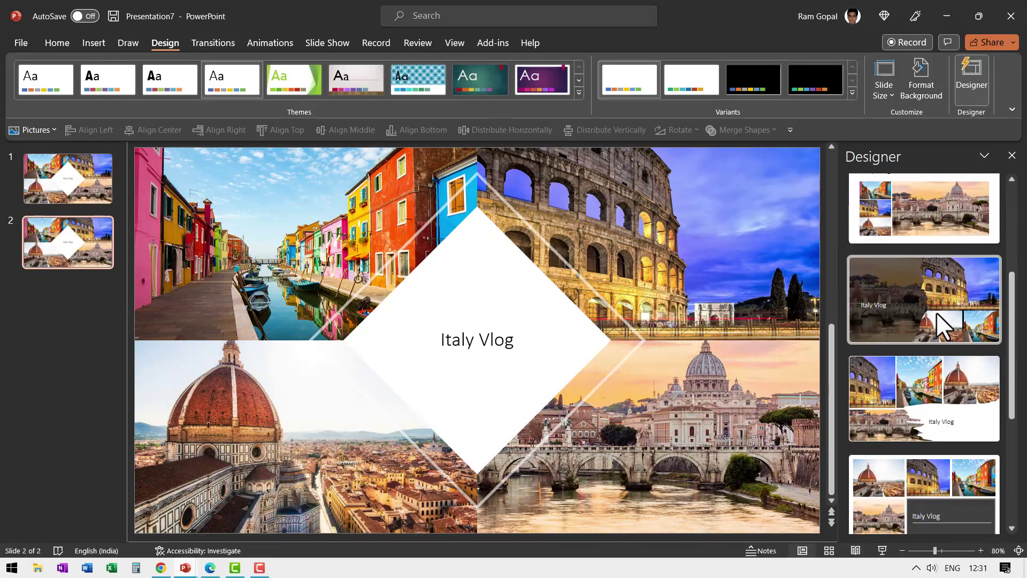
left_click(929, 304)
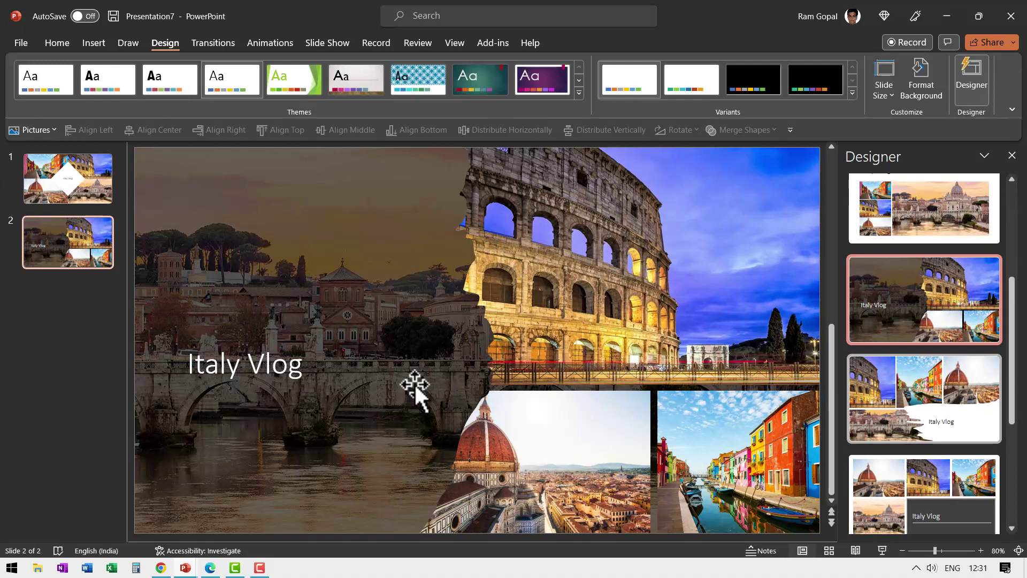
Step: Duplicate slide 2 and give slide 3 the torn-edge photo collage design
right_click(77, 239)
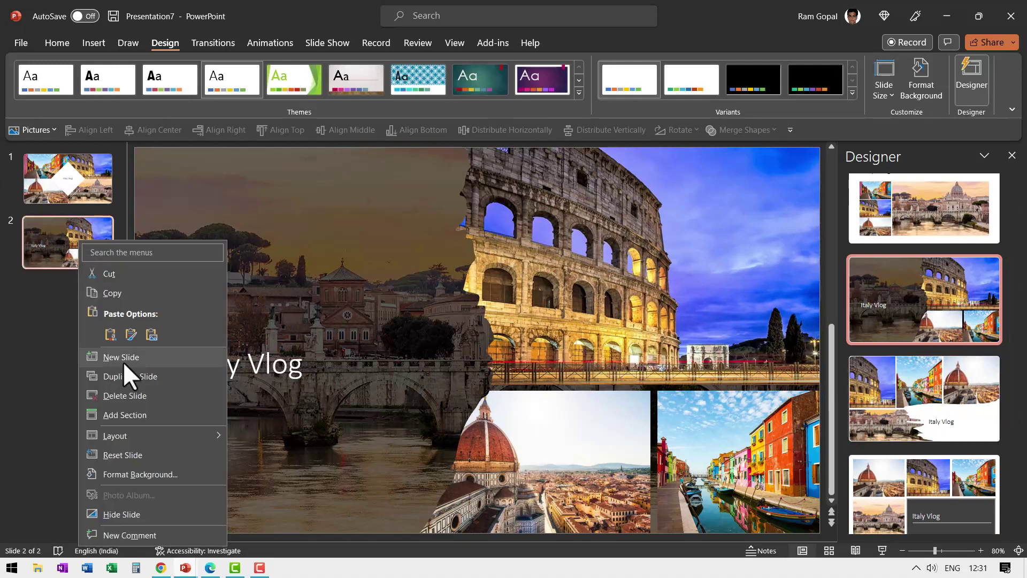
left_click(128, 375)
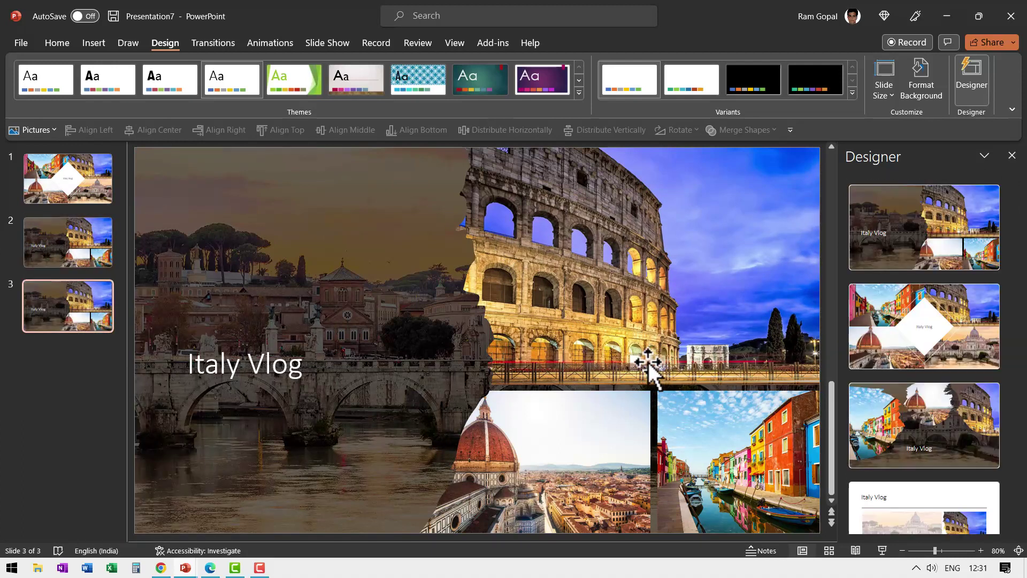
scroll(935, 335, "down", 2)
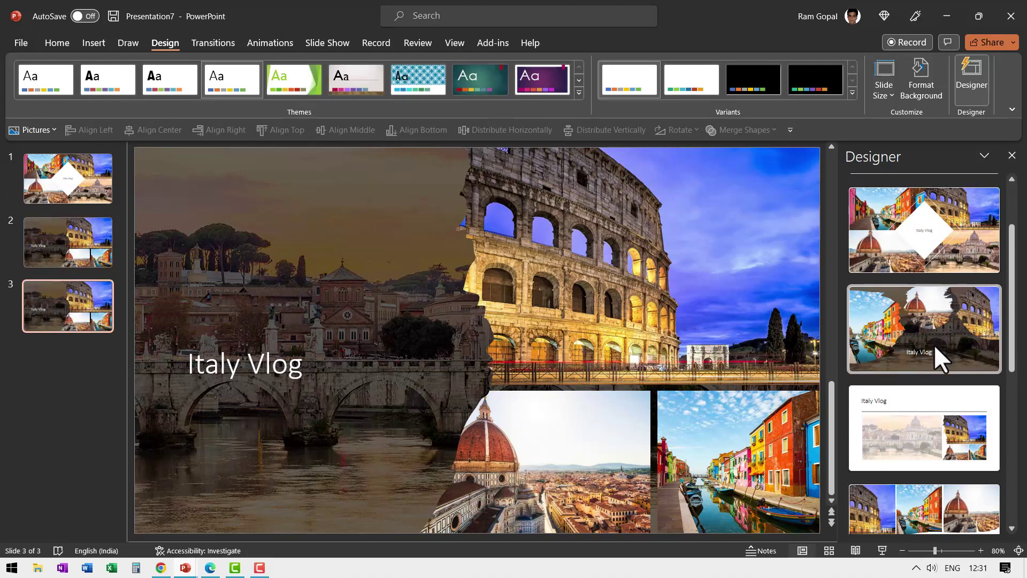
left_click(950, 328)
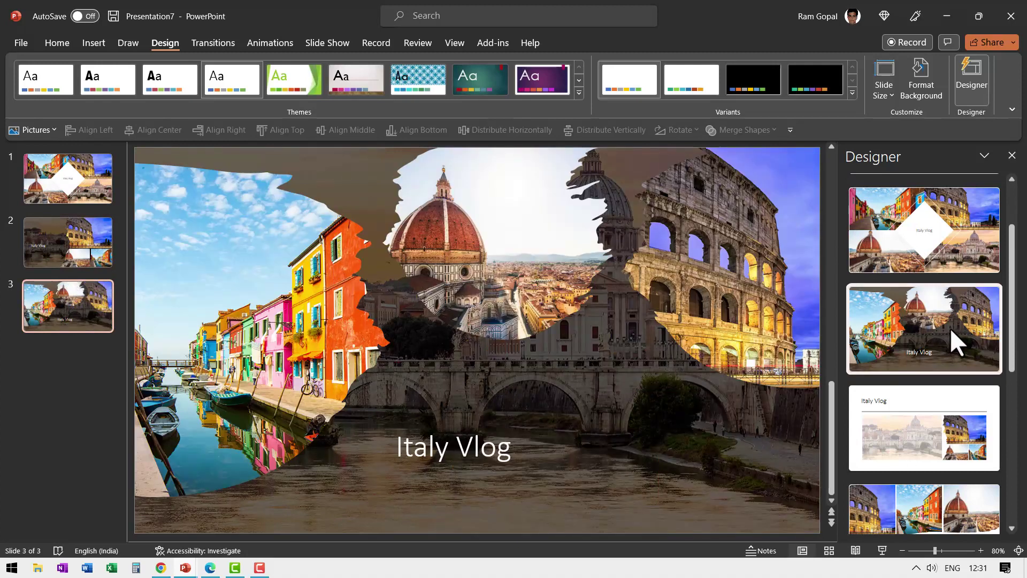
Step: Duplicate slide 3, apply the circular-frames design to slide 4, then duplicate it as slide 5
right_click(76, 305)
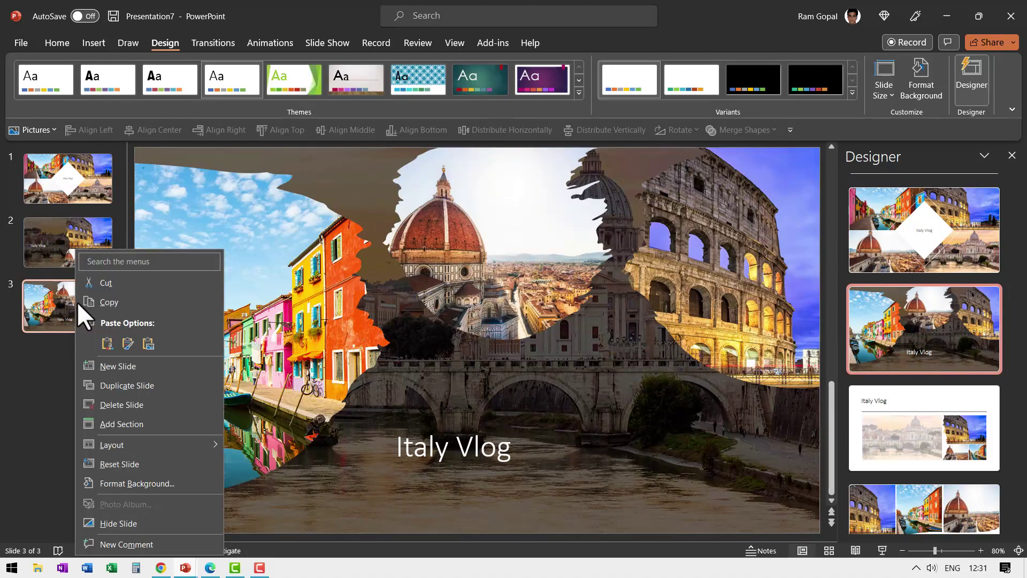
left_click(128, 386)
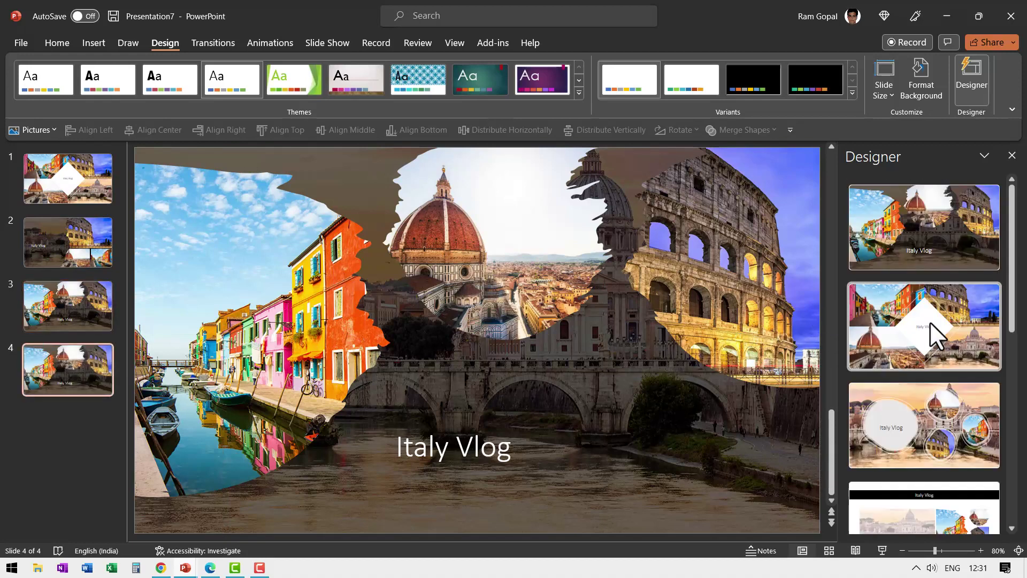
scroll(929, 327, "down", 1)
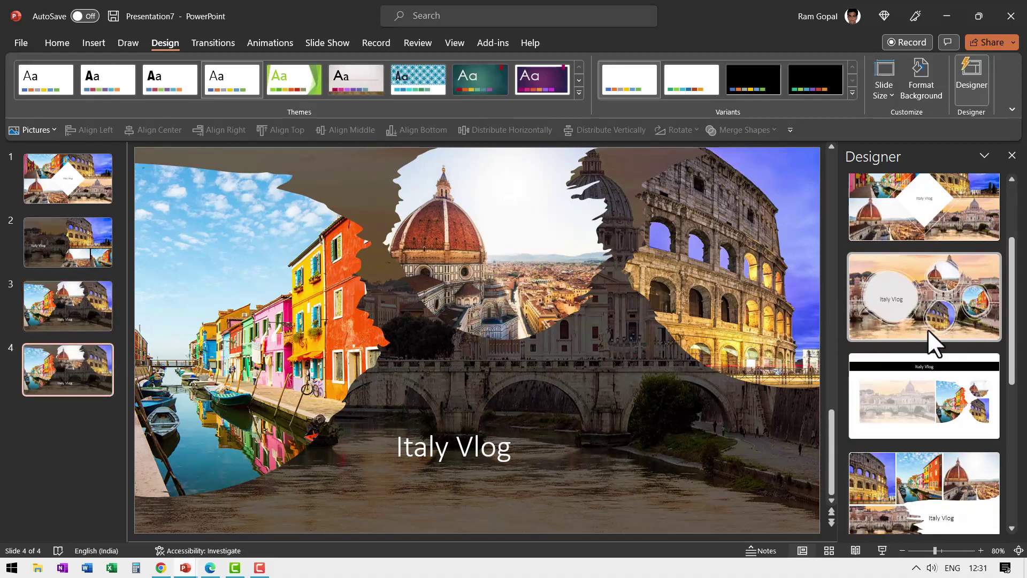
left_click(927, 297)
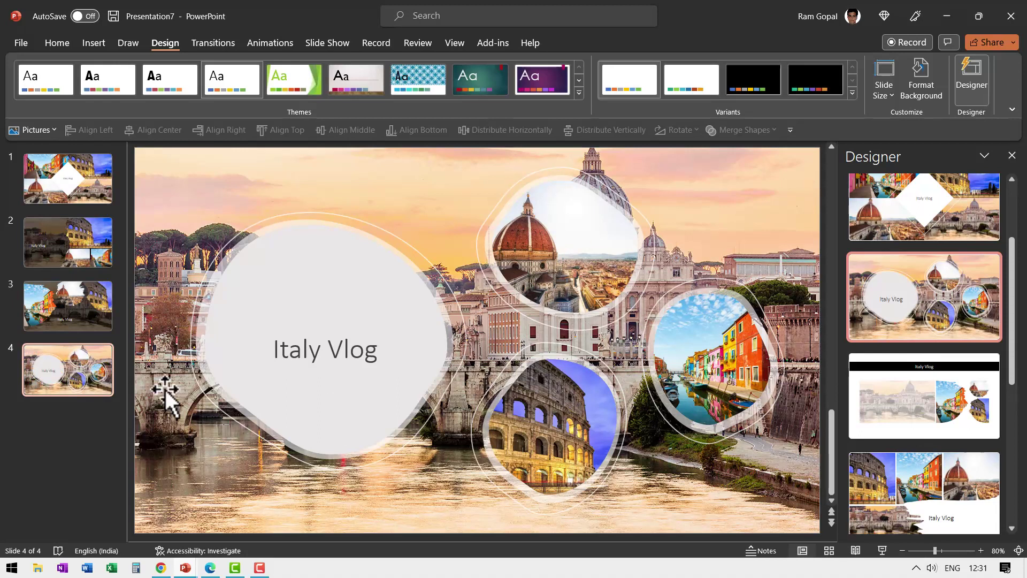
right_click(71, 362)
left_click(126, 194)
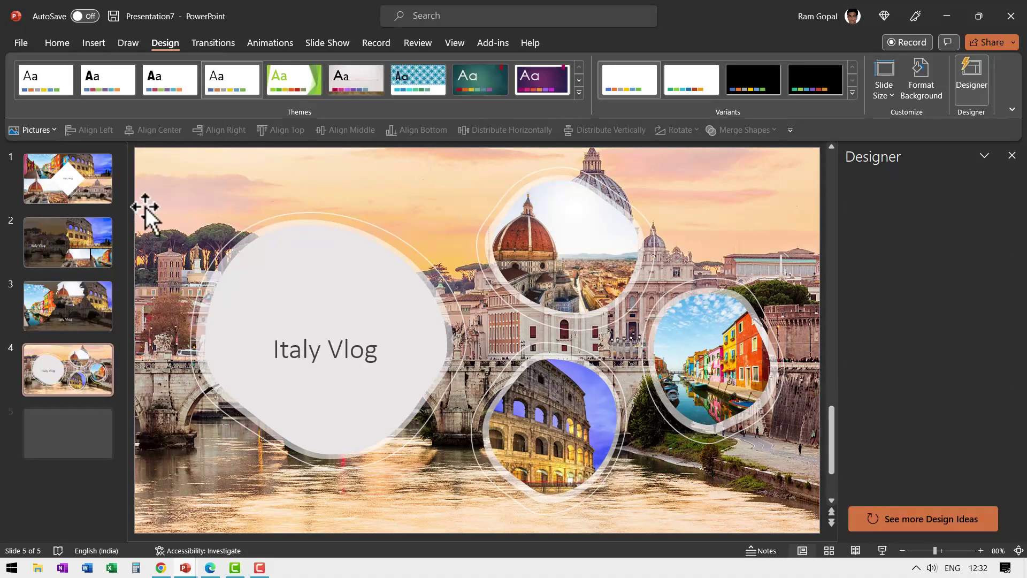
Step: Load more design ideas and apply the photo-grid design to slide 5
scroll(920, 370, "down", 4)
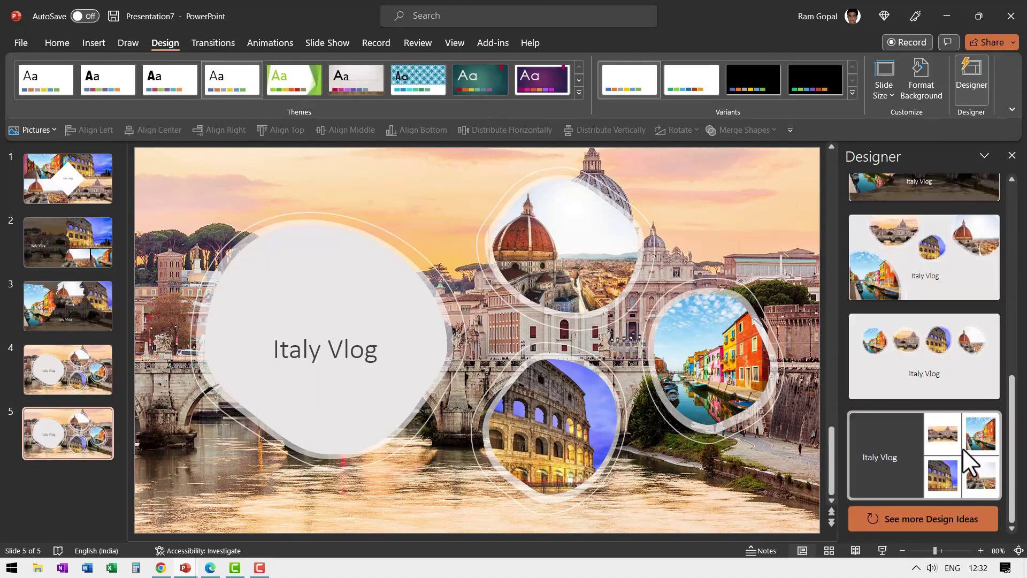
left_click(909, 518)
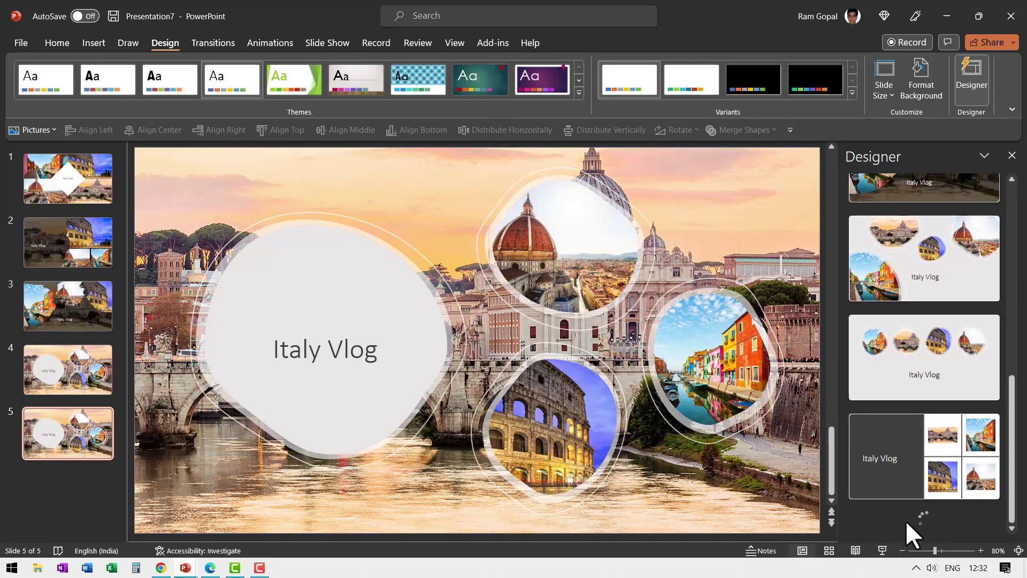
scroll(928, 465, "down", 1)
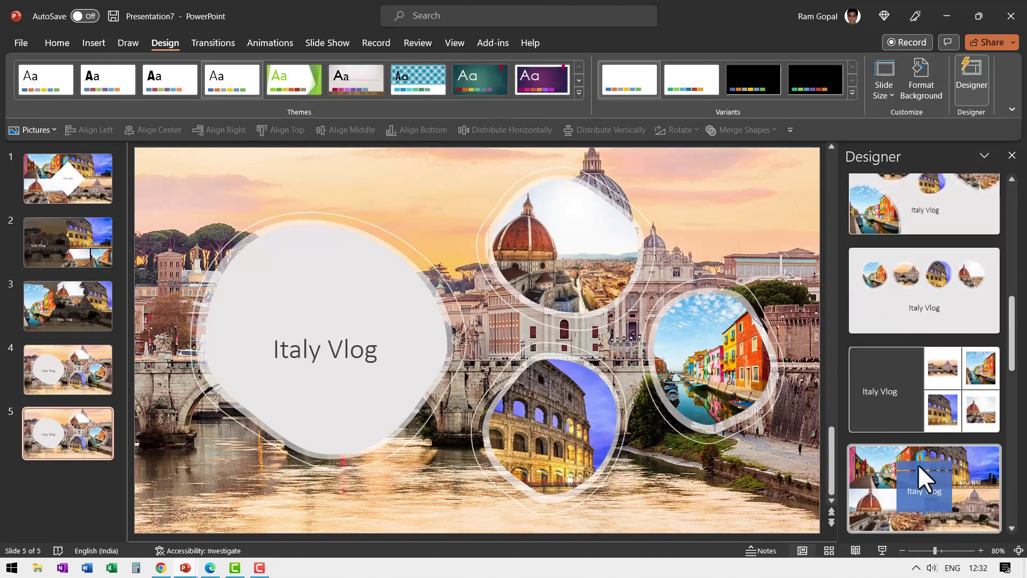
scroll(917, 466, "down", 1)
scroll(917, 461, "down", 1)
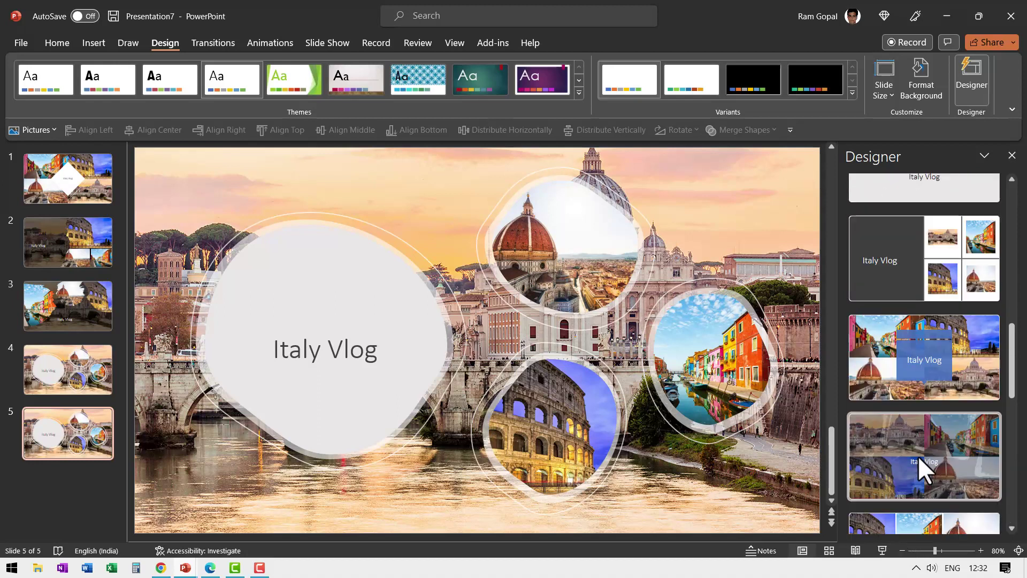
scroll(917, 453, "down", 2)
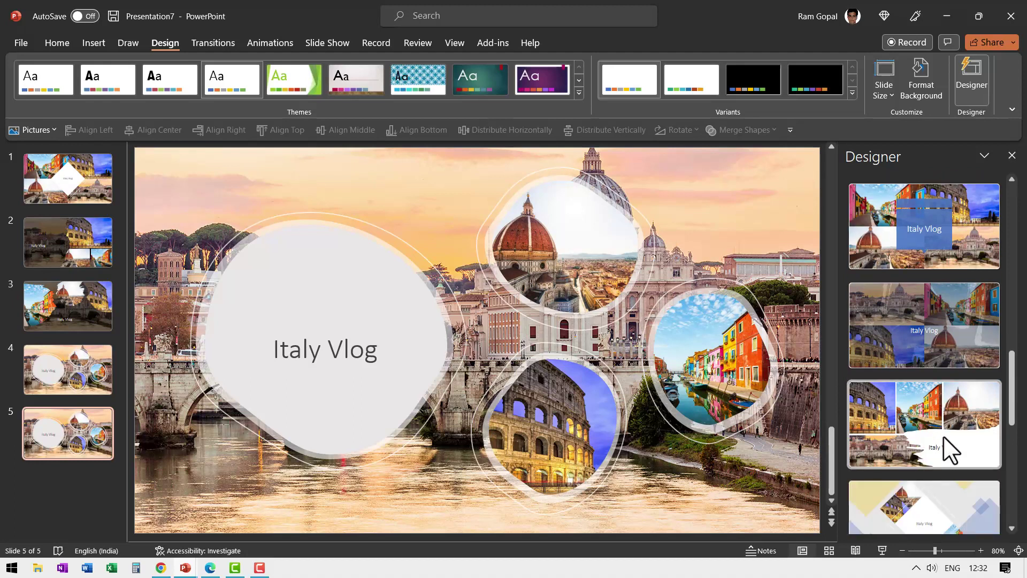
left_click(939, 431)
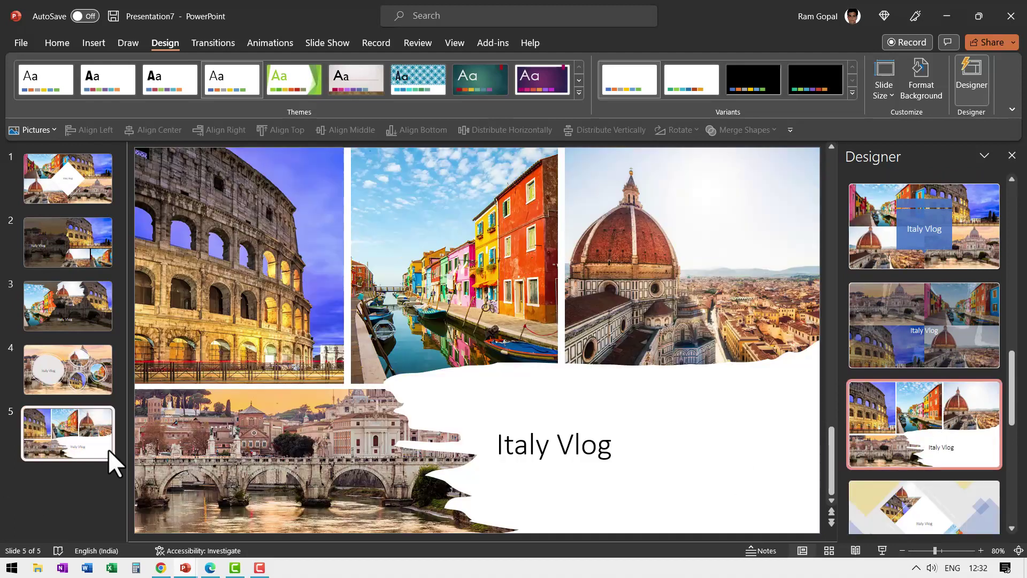
Step: Duplicate slide 5 and give slide 6 the circular photos on dark grey design
right_click(108, 448)
left_click(167, 280)
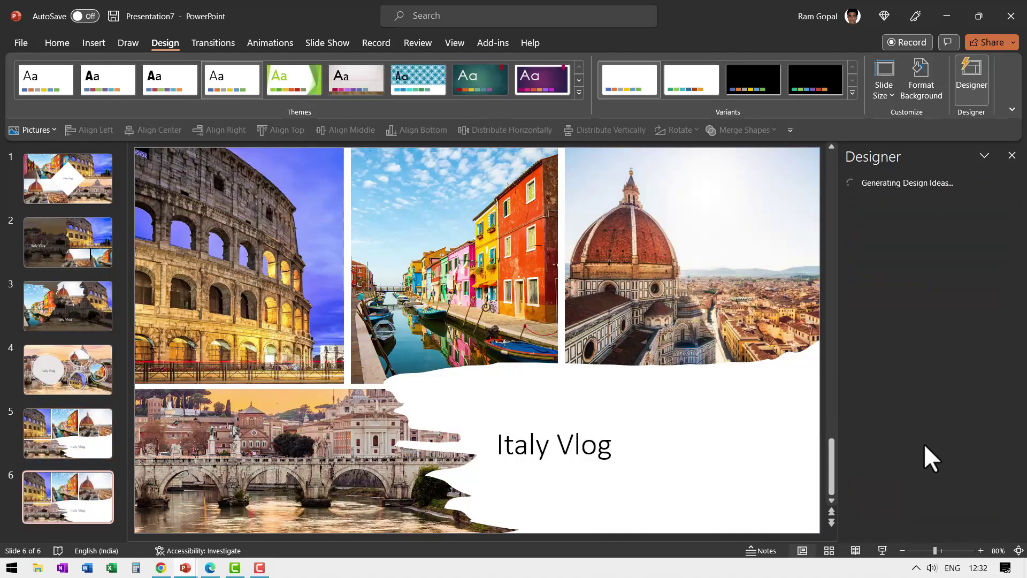
scroll(913, 470, "down", 2)
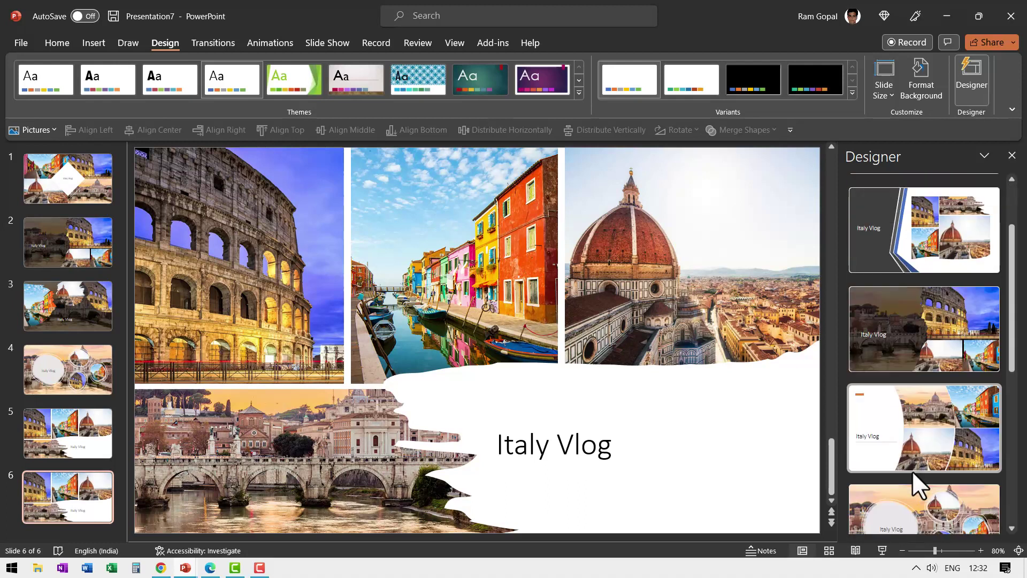
scroll(913, 471, "down", 1)
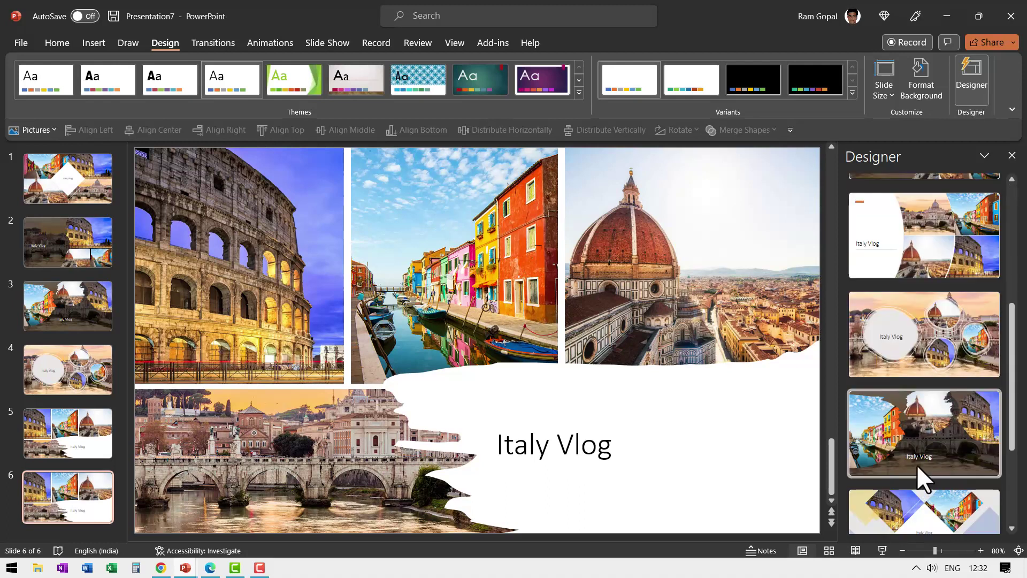
scroll(918, 462, "down", 1)
scroll(914, 459, "down", 1)
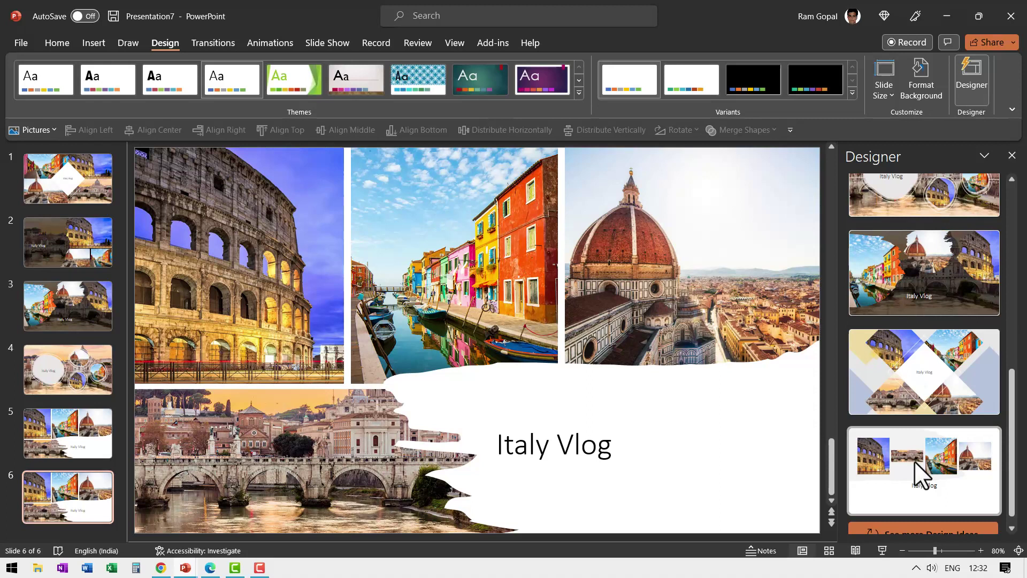
scroll(913, 461, "down", 1)
scroll(920, 455, "down", 2)
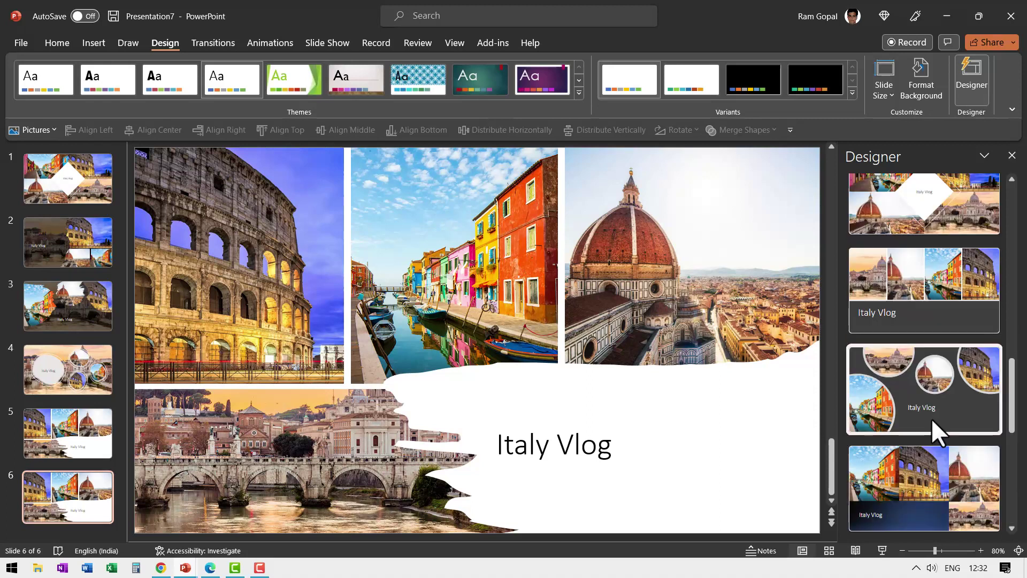
left_click(933, 416)
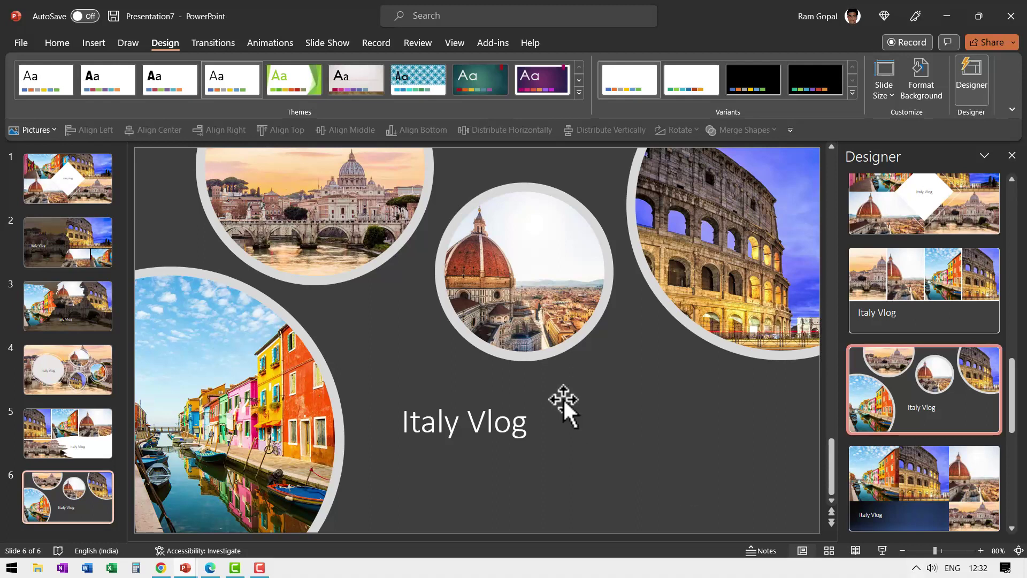
left_click(425, 430)
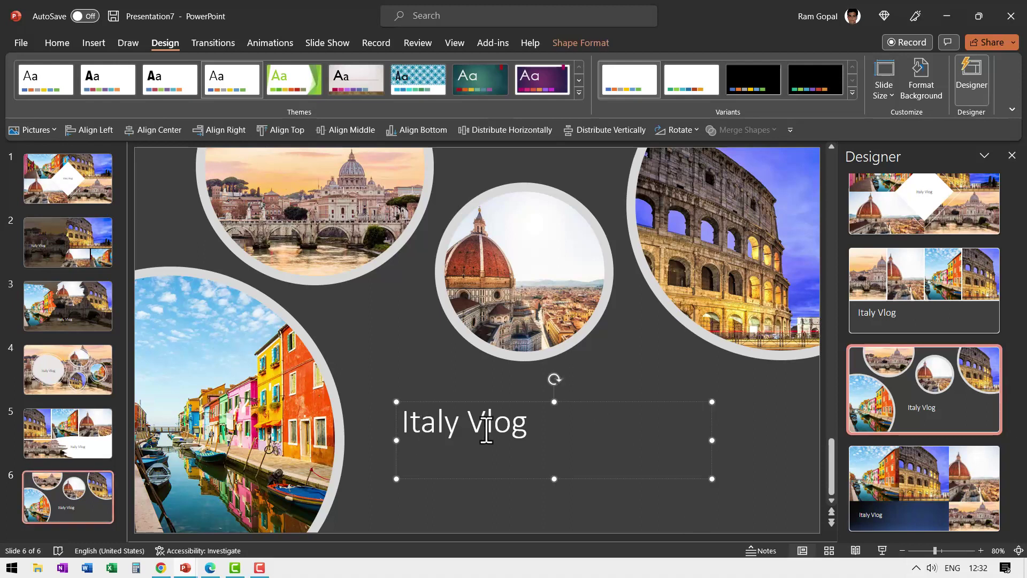
Step: In the slide master, set the theme heading font to Custom 1 (Amasis MT Pro Black)
left_click(465, 44)
left_click(177, 89)
scroll(59, 238, "up", 3)
left_click(98, 182)
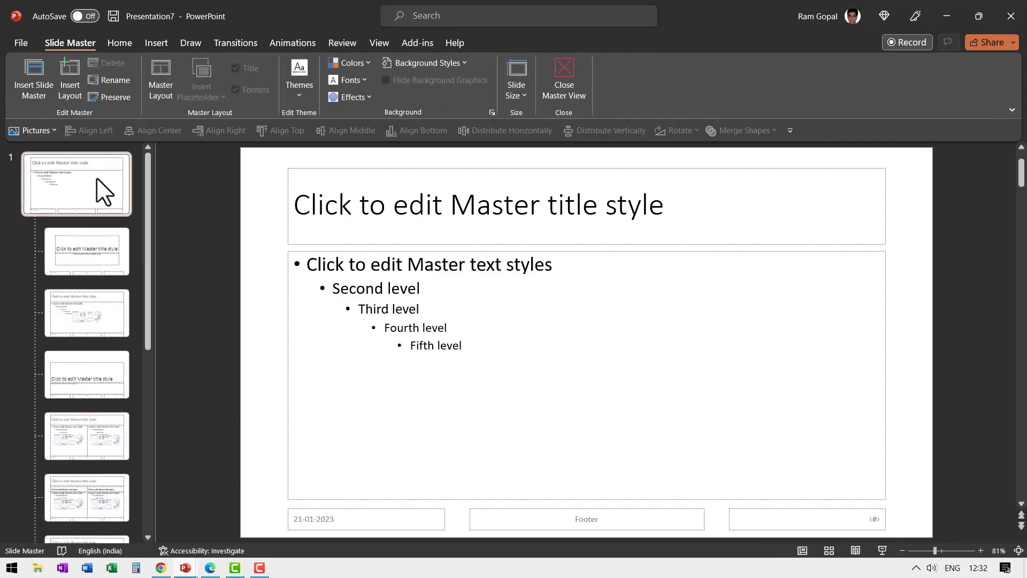
left_click(369, 170)
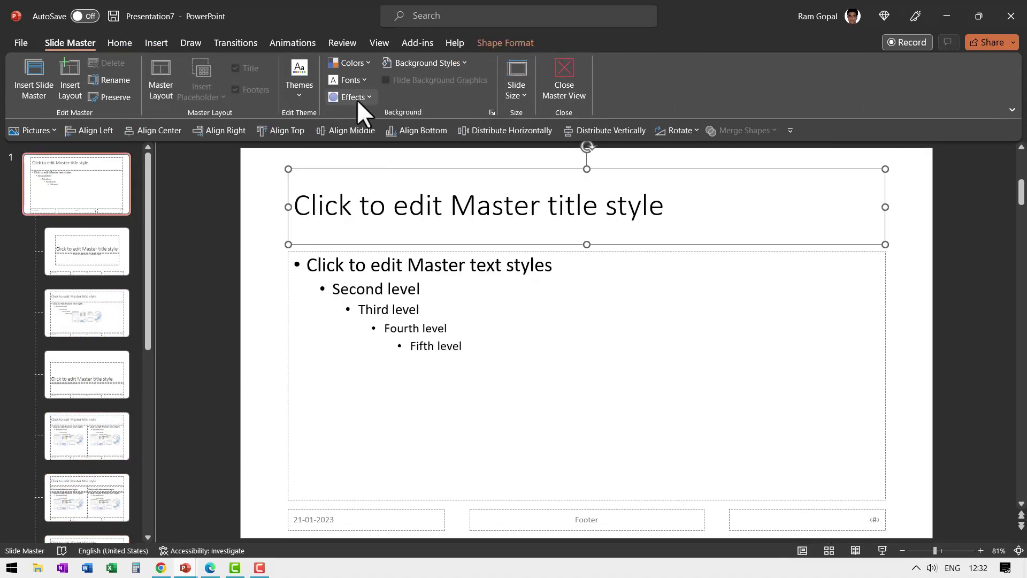
left_click(365, 80)
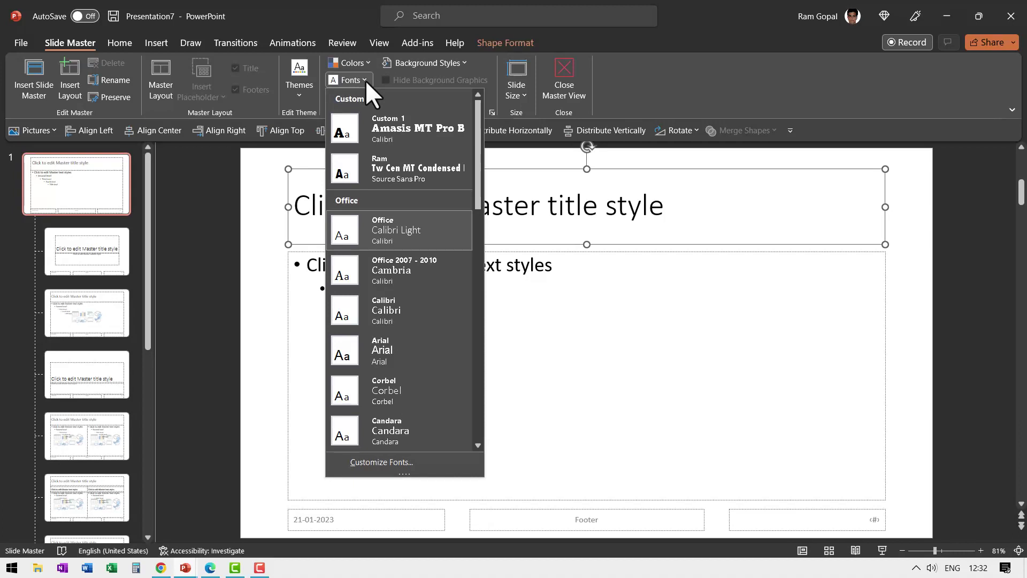
left_click(397, 132)
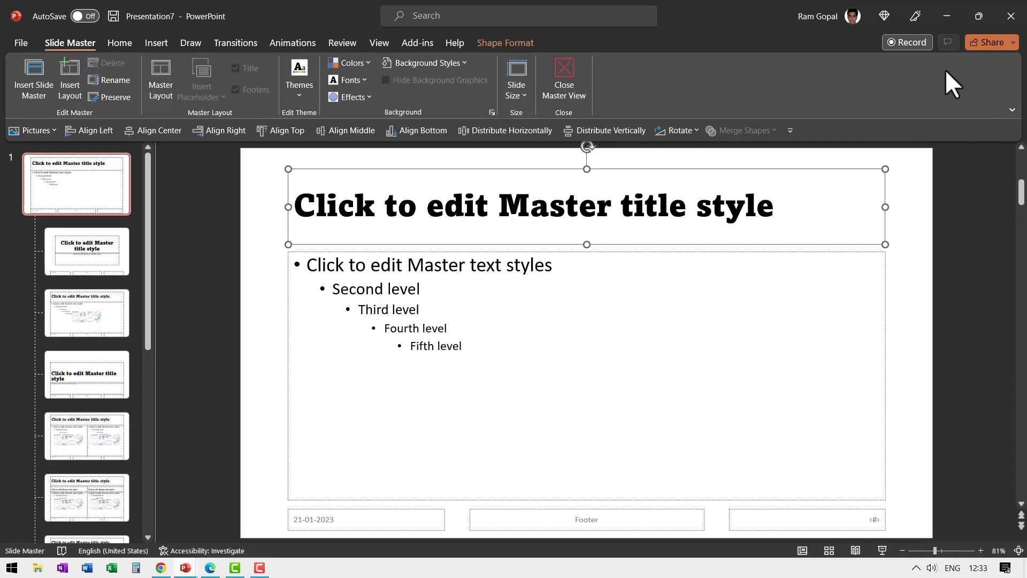
left_click(348, 80)
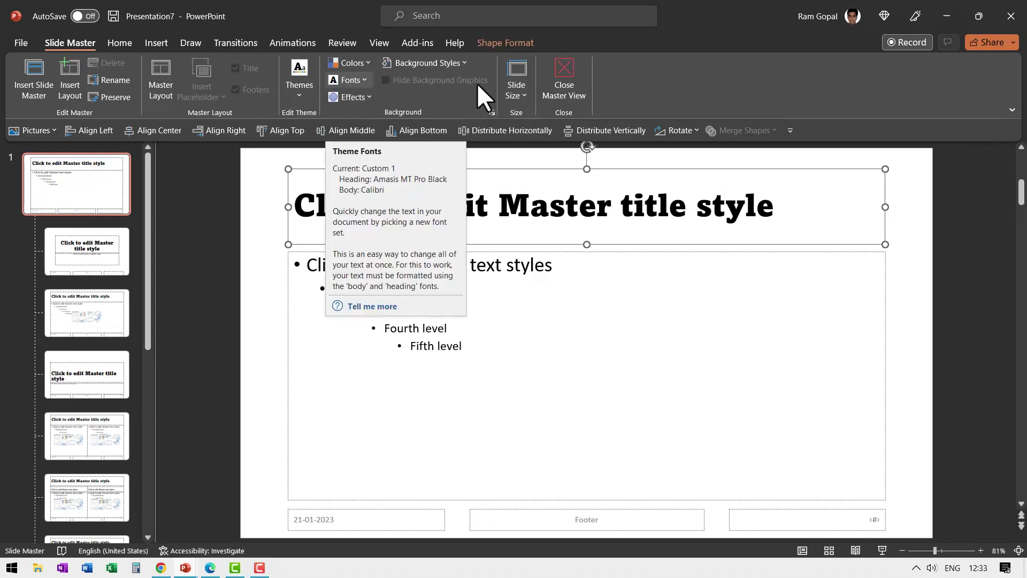
left_click(567, 70)
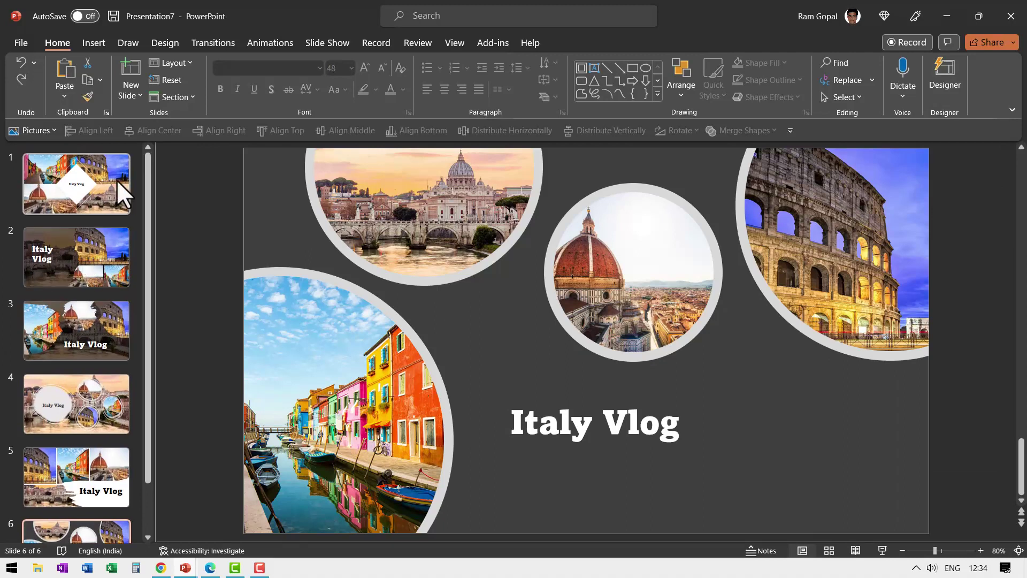
Step: Enlarge the Italy Vlog title on slide 1 by three font-size steps
left_click(117, 180)
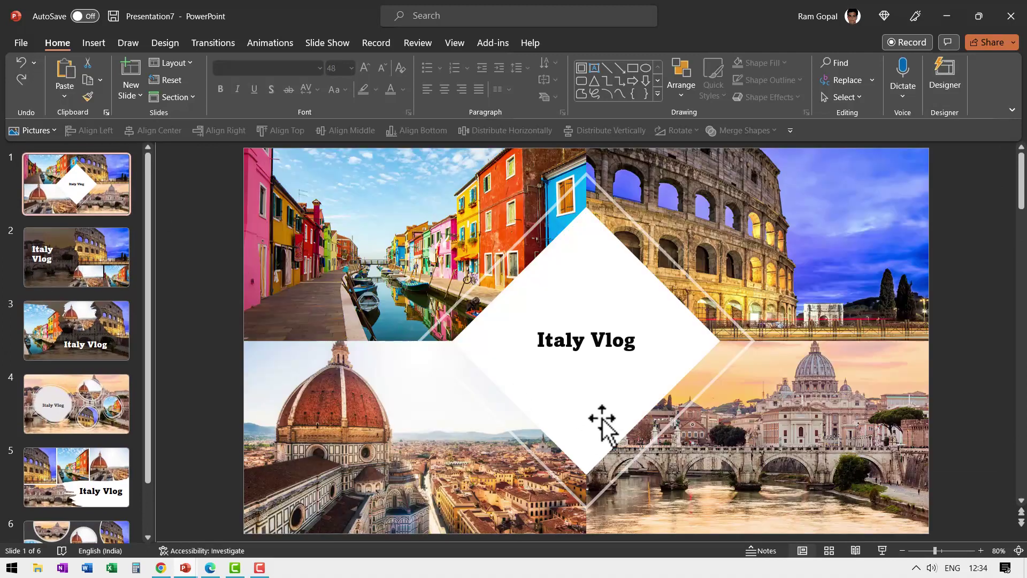
left_click(585, 341)
left_click(609, 304)
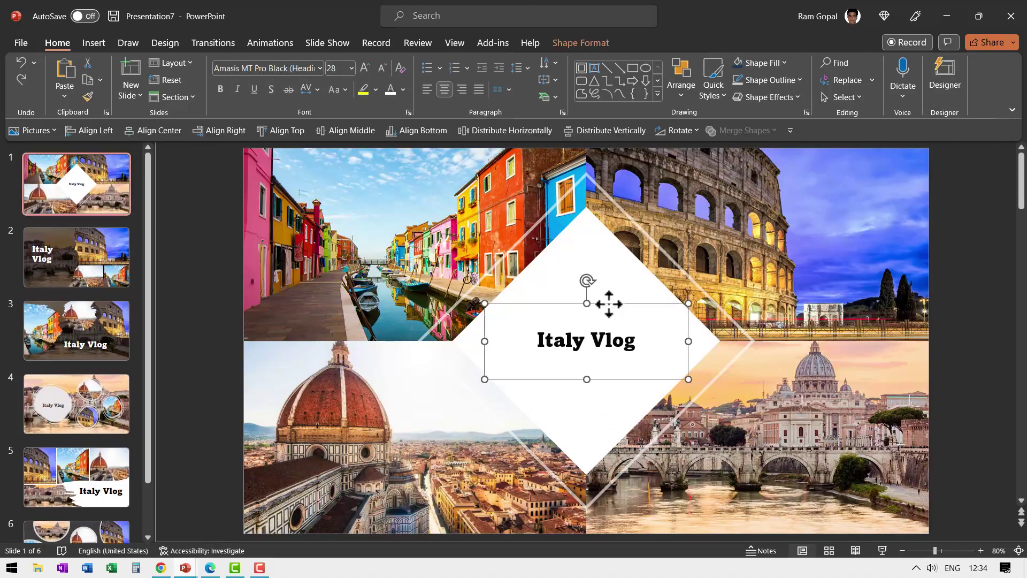
left_click(359, 66)
left_click(360, 66)
left_click(359, 66)
left_click(359, 66)
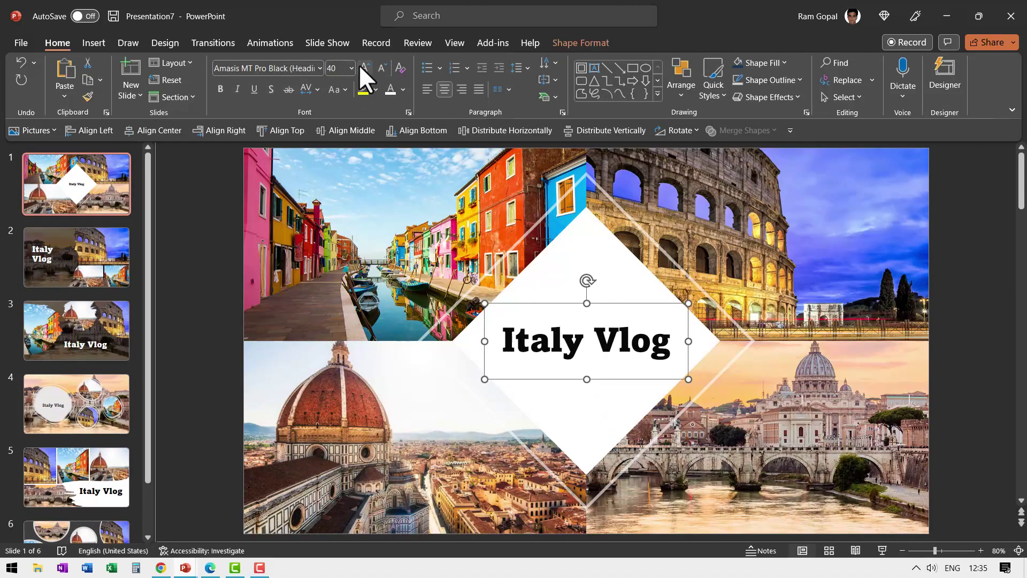
left_click(359, 66)
left_click(360, 66)
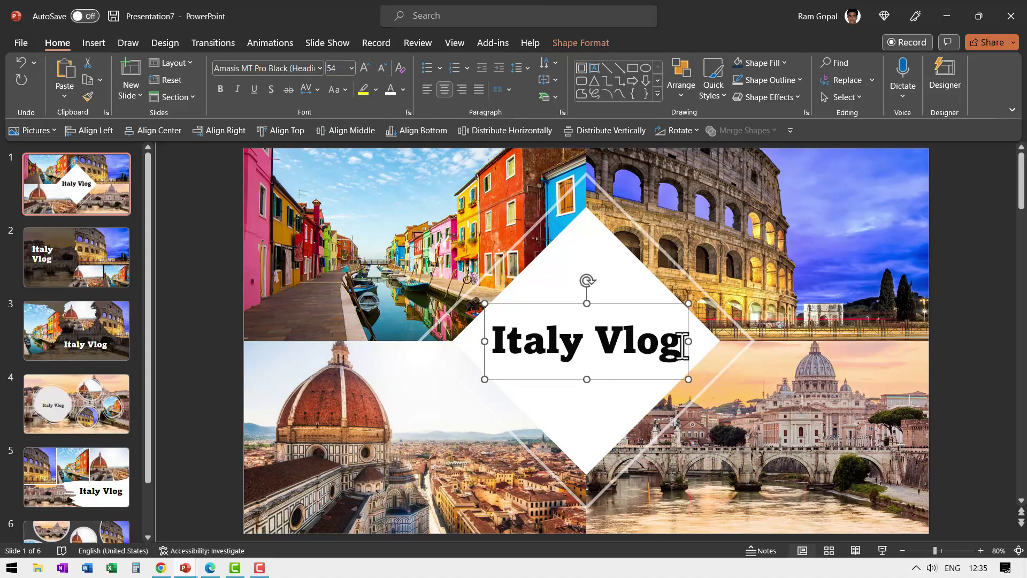
Step: Narrow the title to two lines, enlarge it twice more and centre it in the diamond
left_click_drag(688, 341, 633, 353)
left_click(363, 67)
left_click(363, 67)
left_click(363, 66)
left_click_drag(630, 298, 649, 305)
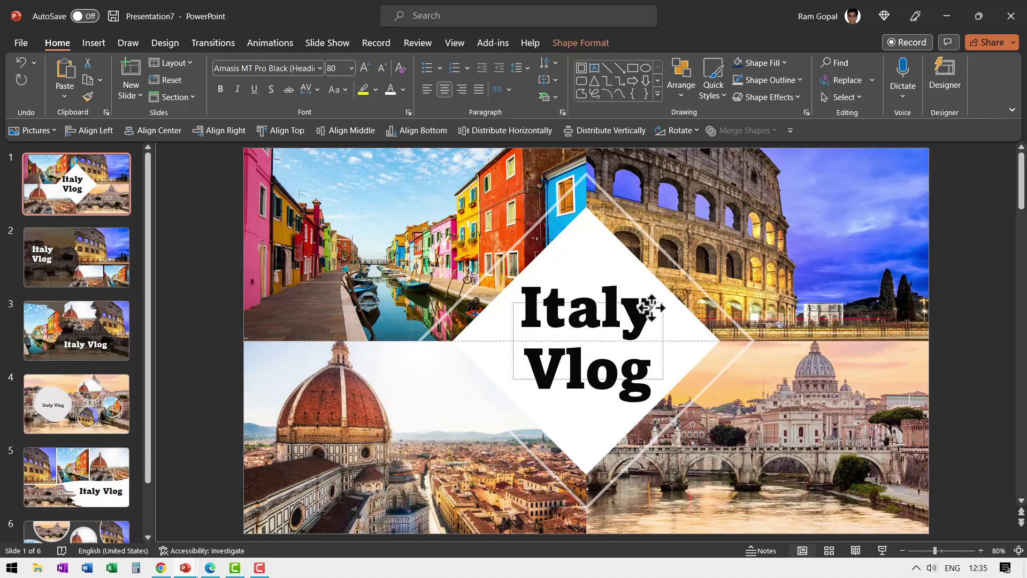
left_click(933, 355)
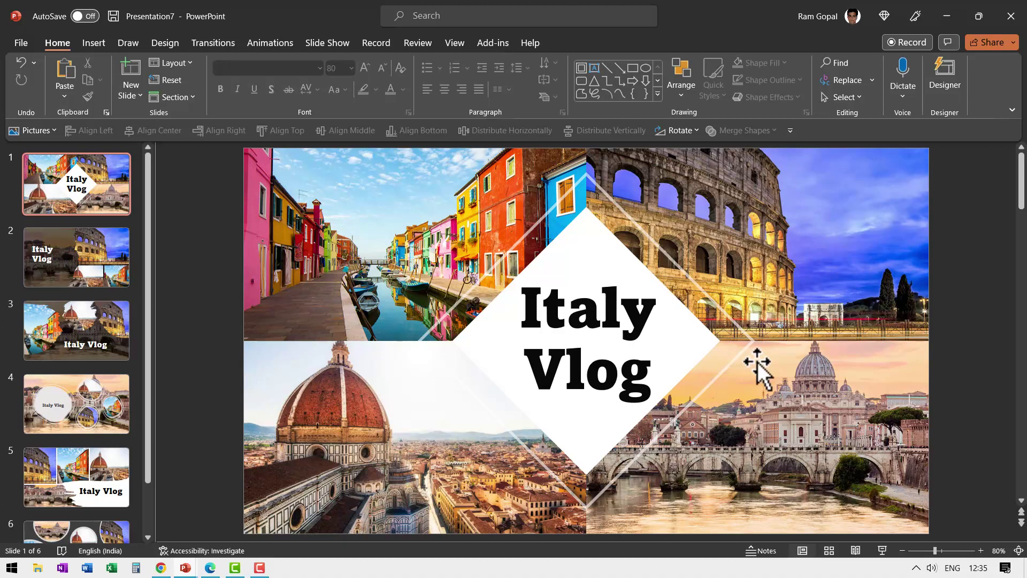
scroll(909, 406, "down", 2)
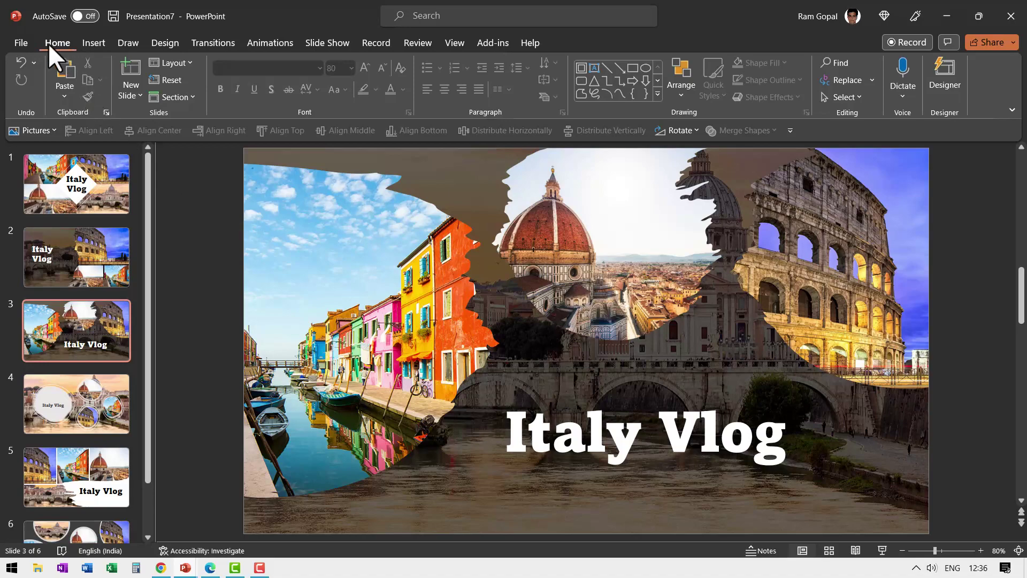
left_click(27, 42)
Step: Create a blank presentation and give its slide the Title Only layout
left_click(195, 156)
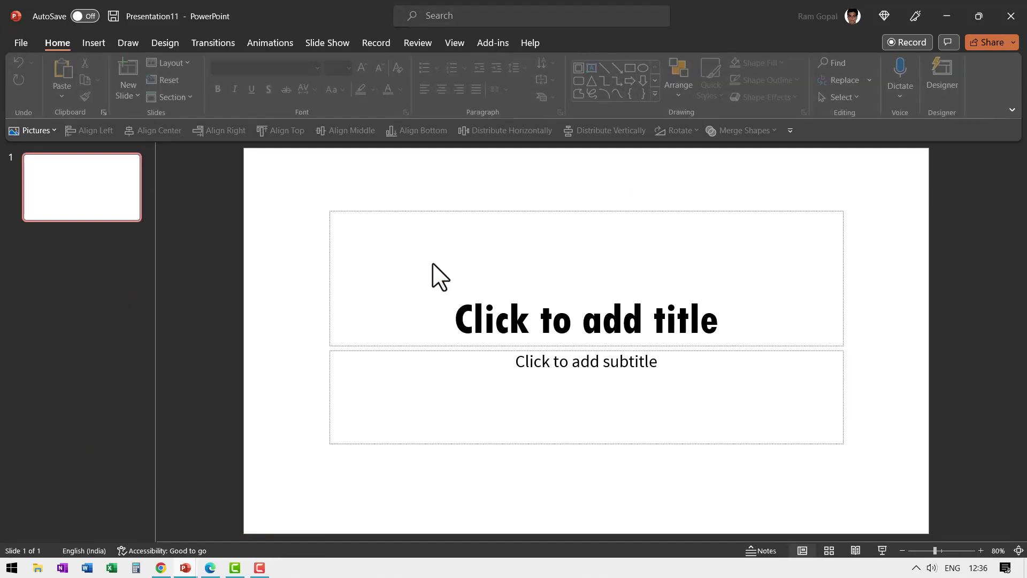
left_click(166, 42)
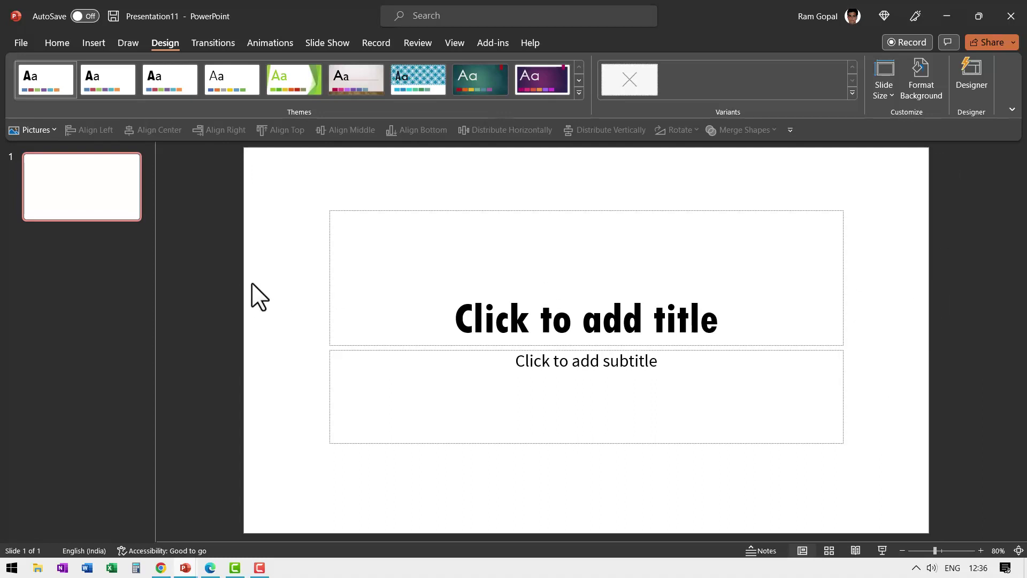
right_click(307, 202)
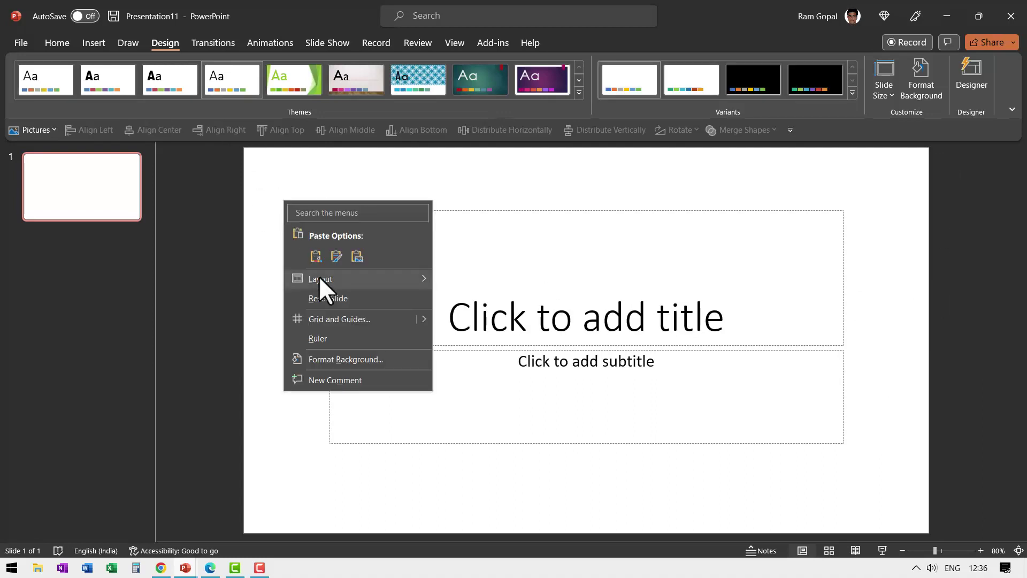
mouse_move(352, 278)
left_click(605, 379)
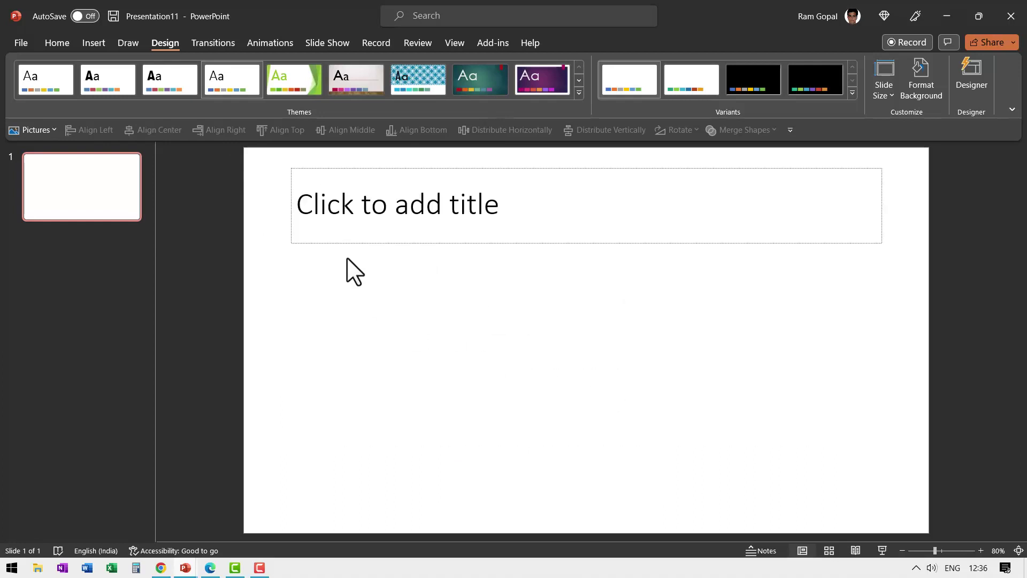
Step: Enter 'India Vlog' as the slide title
left_click(353, 223)
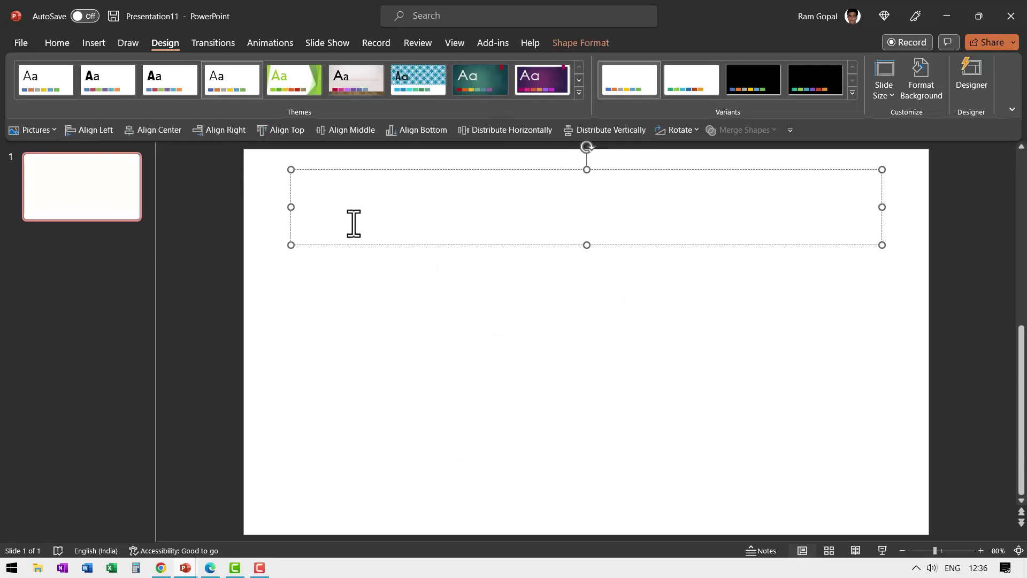
type("India Vlog")
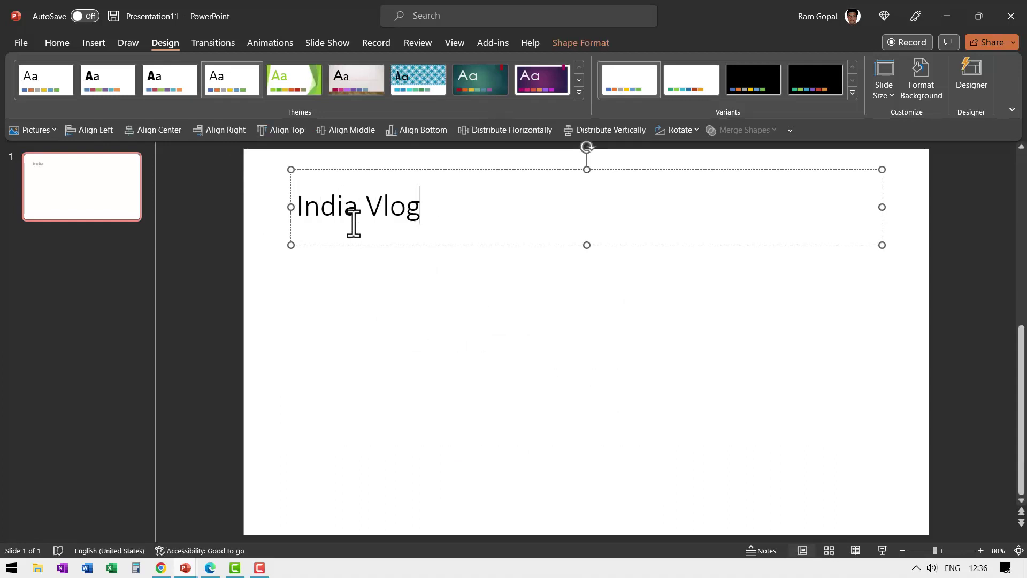
left_click(399, 339)
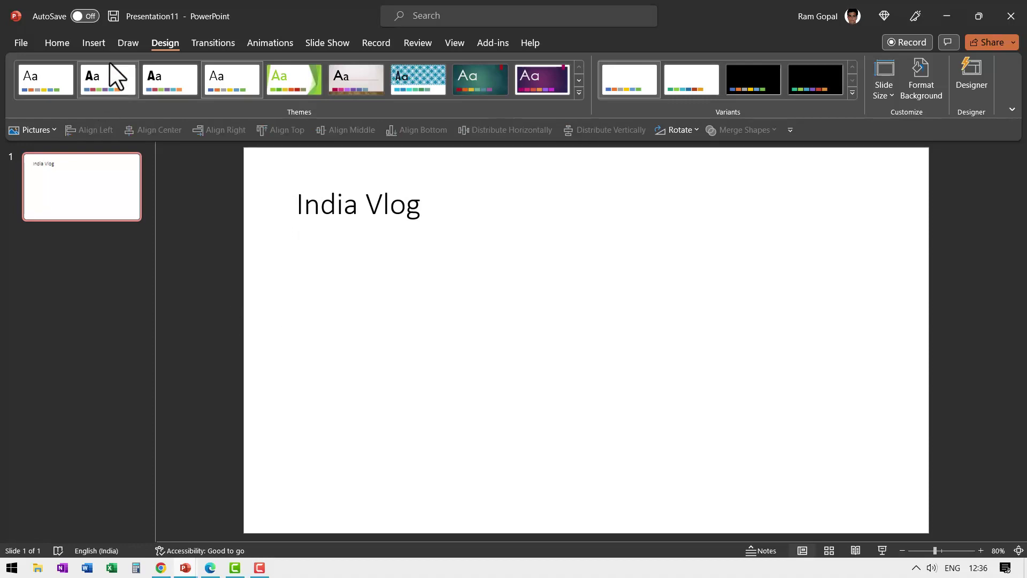
left_click(99, 50)
left_click(109, 91)
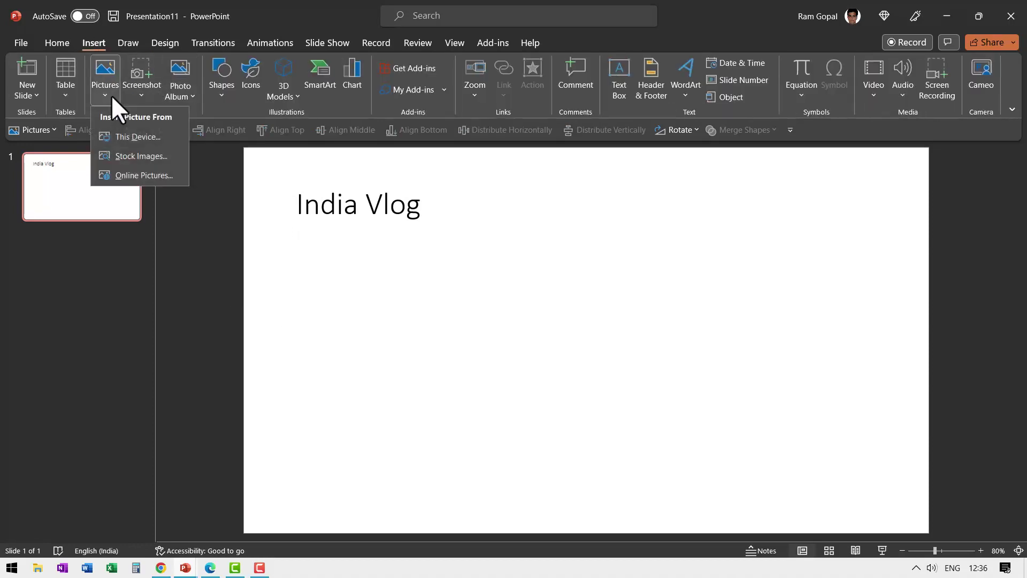
Step: Insert India stock photos, including family lamp lighting and hands holding a lit lamp
left_click(139, 152)
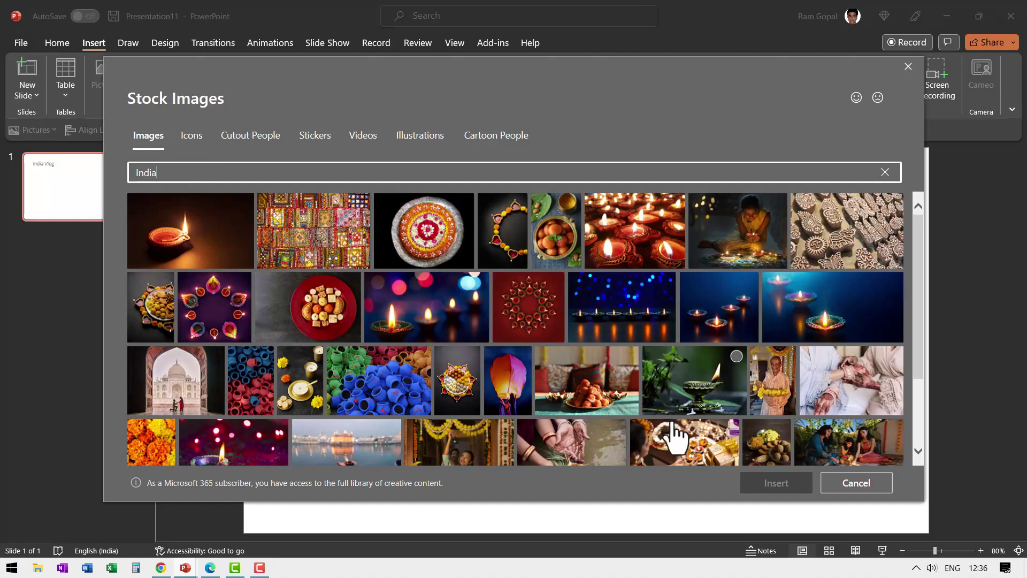
scroll(677, 432, "down", 3)
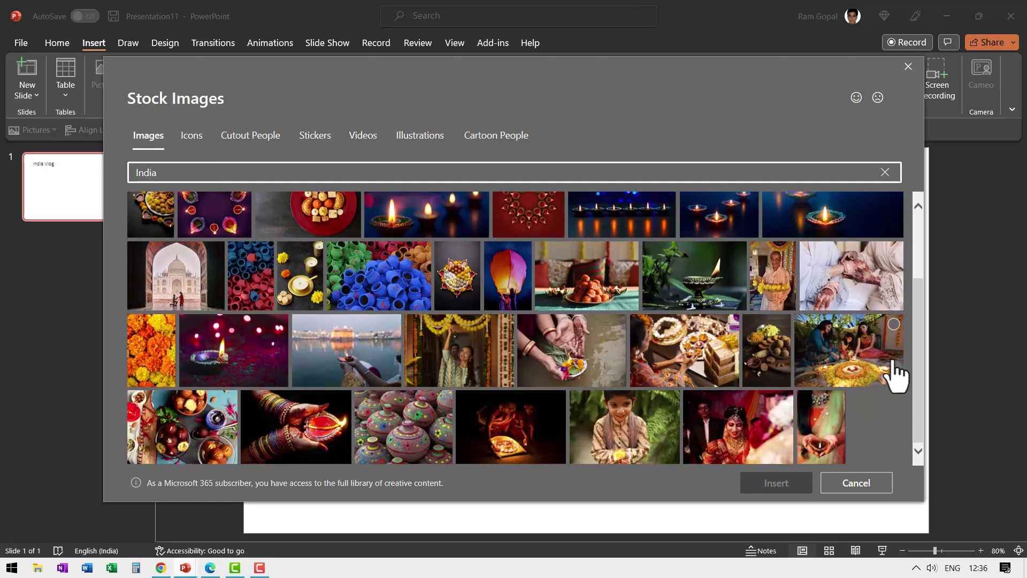
left_click(892, 326)
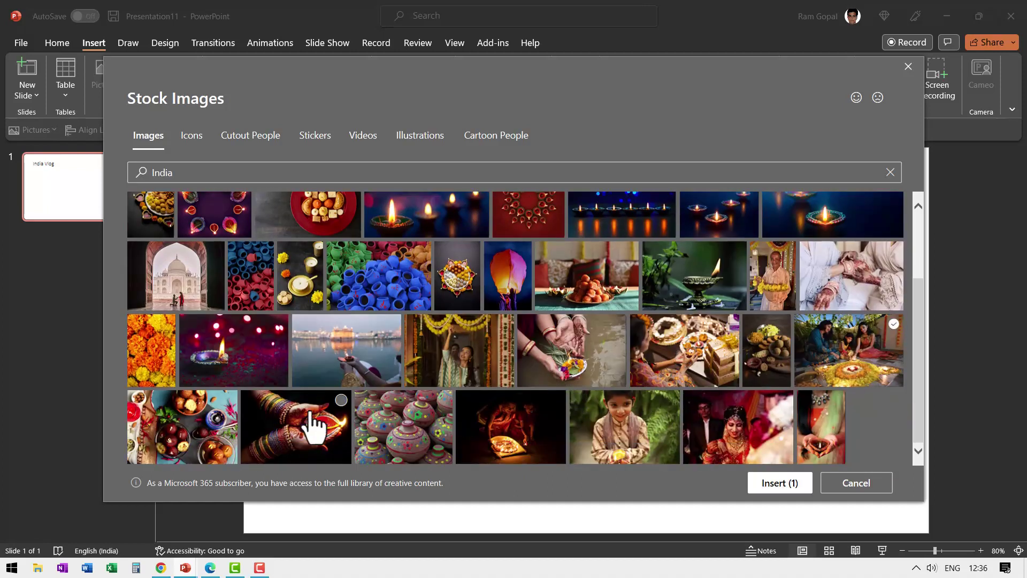
left_click(316, 425)
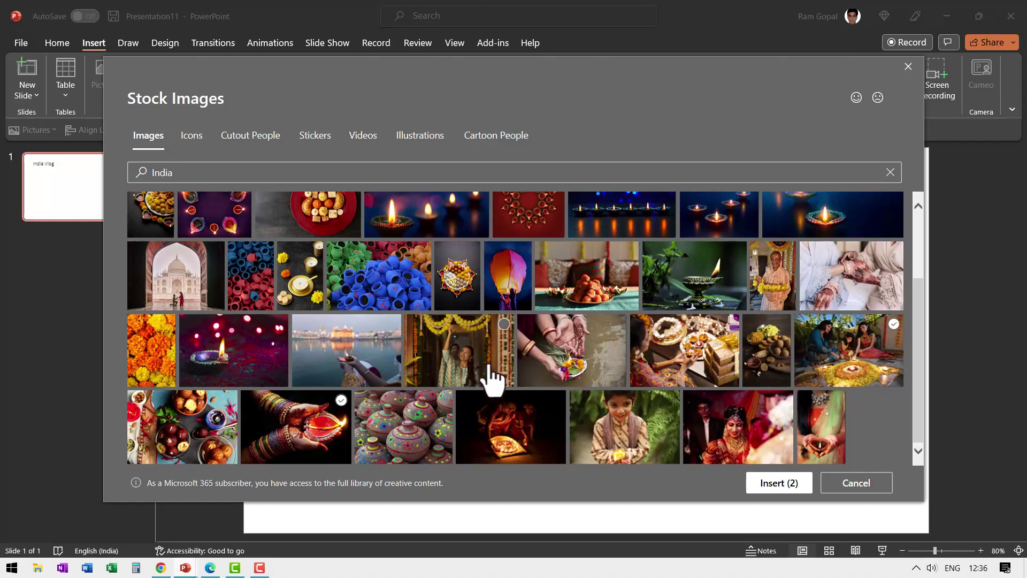
left_click(764, 487)
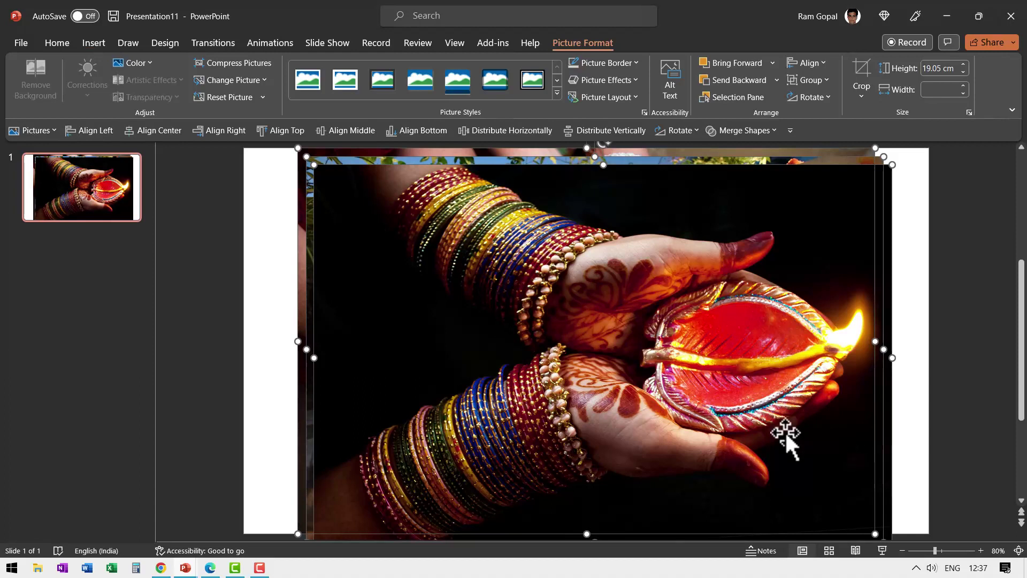
left_click(165, 43)
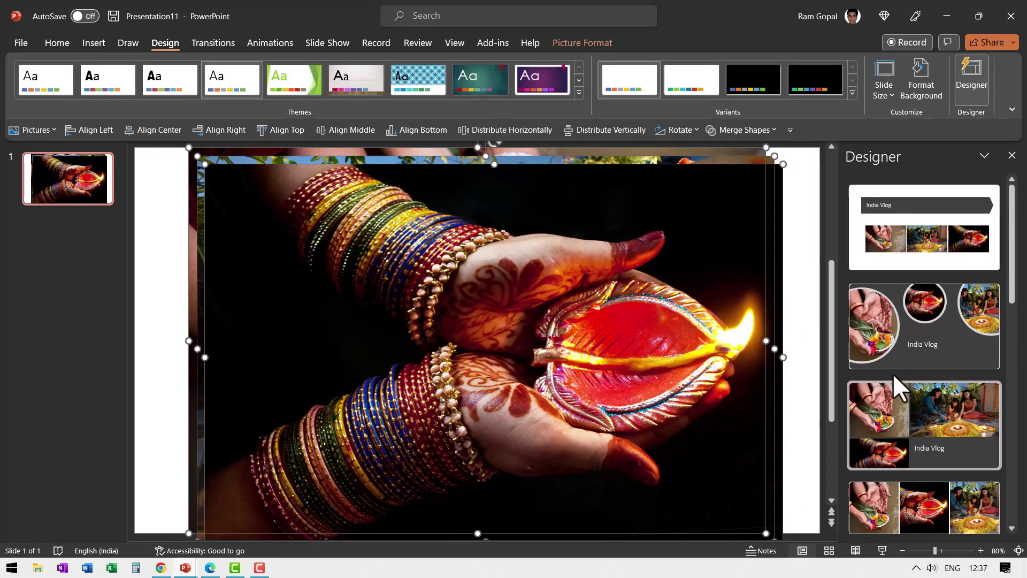
Step: Apply the three-photo grid Designer layout to slide 1 and duplicate it as slide 2
scroll(928, 337, "down", 1)
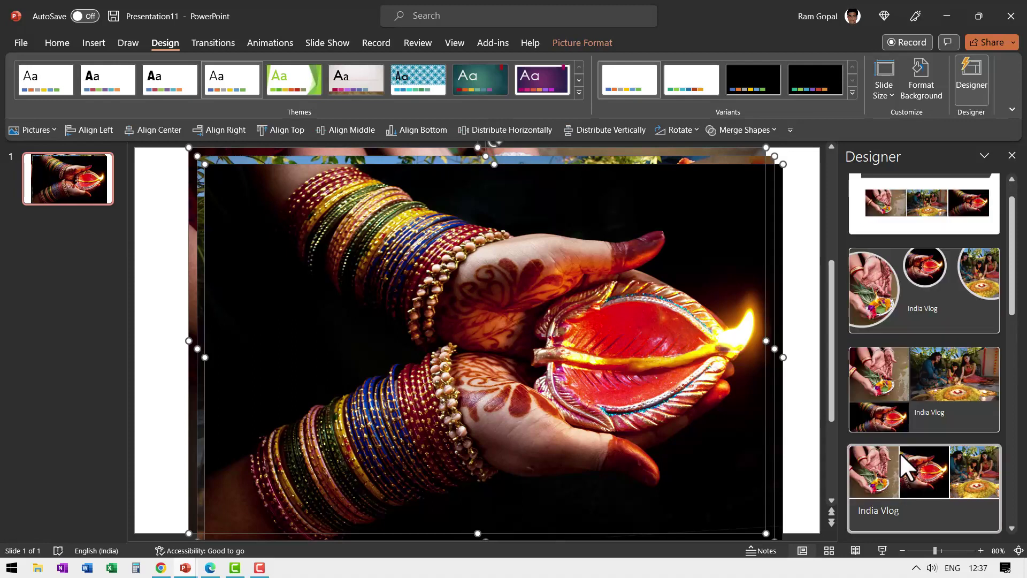
left_click(933, 385)
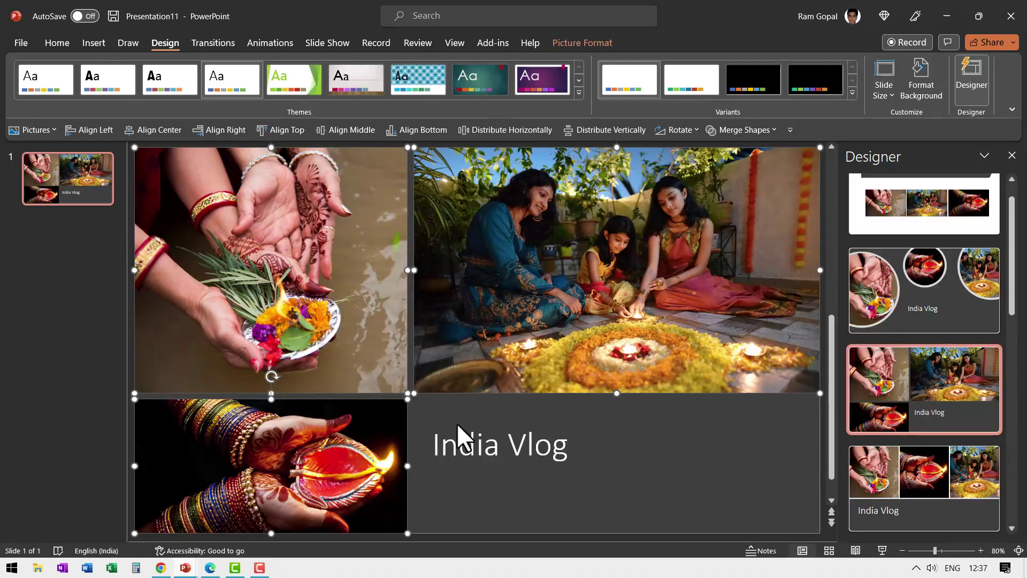
right_click(95, 197)
left_click(129, 329)
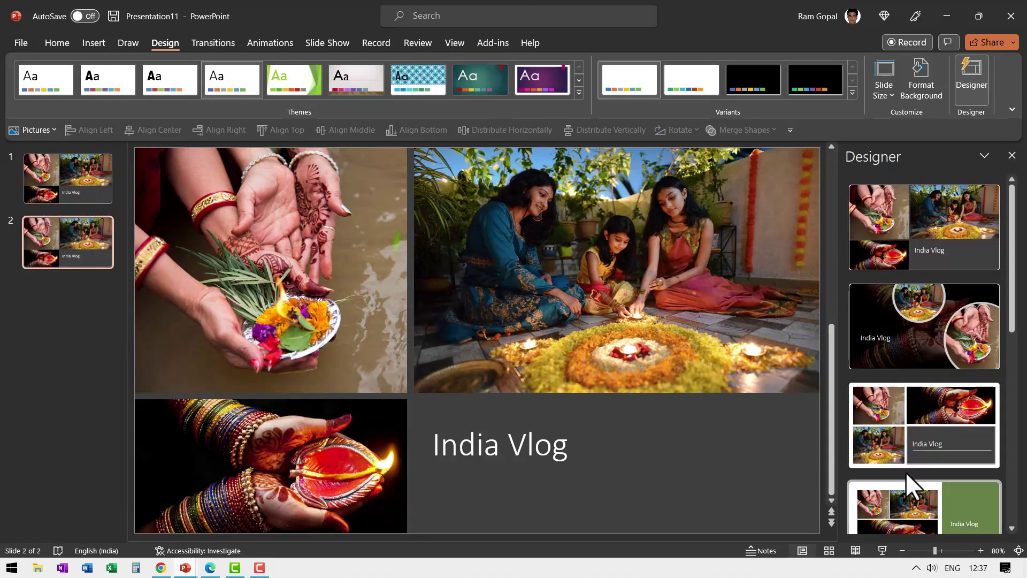
Step: Give slide 2 the circular photo Designer layout and duplicate it as slide 3
left_click(936, 332)
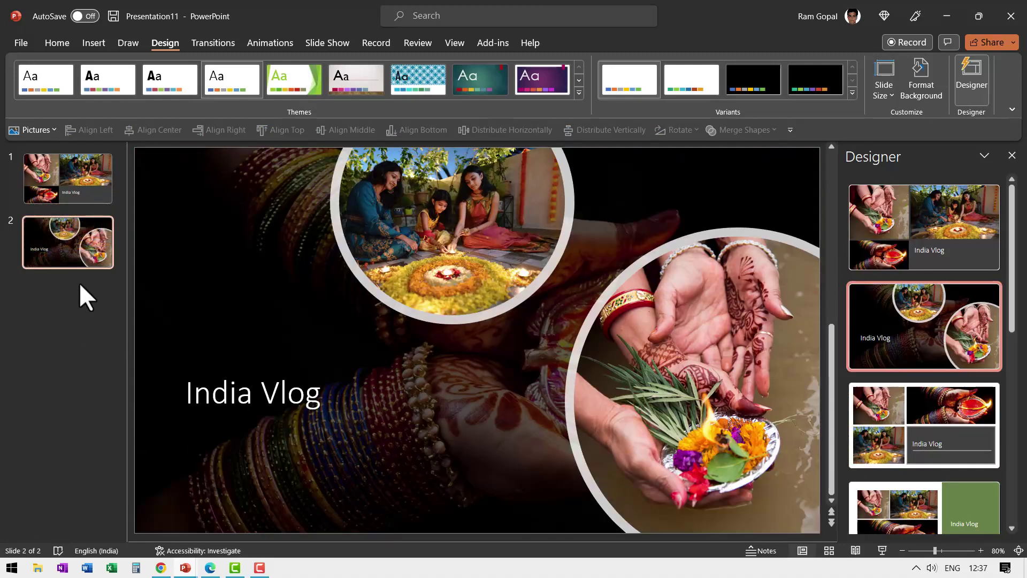
right_click(87, 251)
left_click(139, 386)
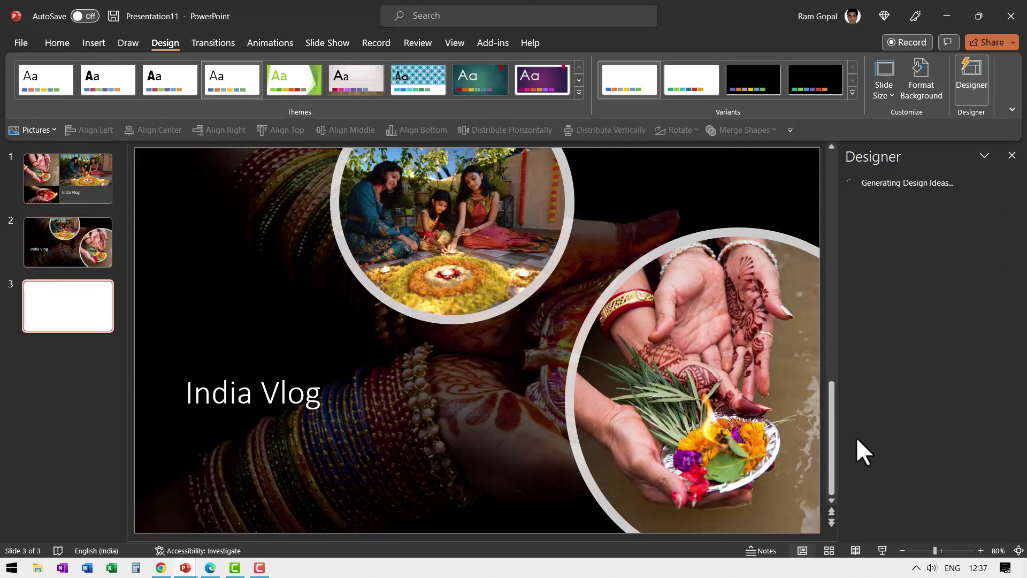
Step: Apply the white torn-edge collage layout to slide 3 and duplicate it as slide 4
scroll(911, 413, "down", 5)
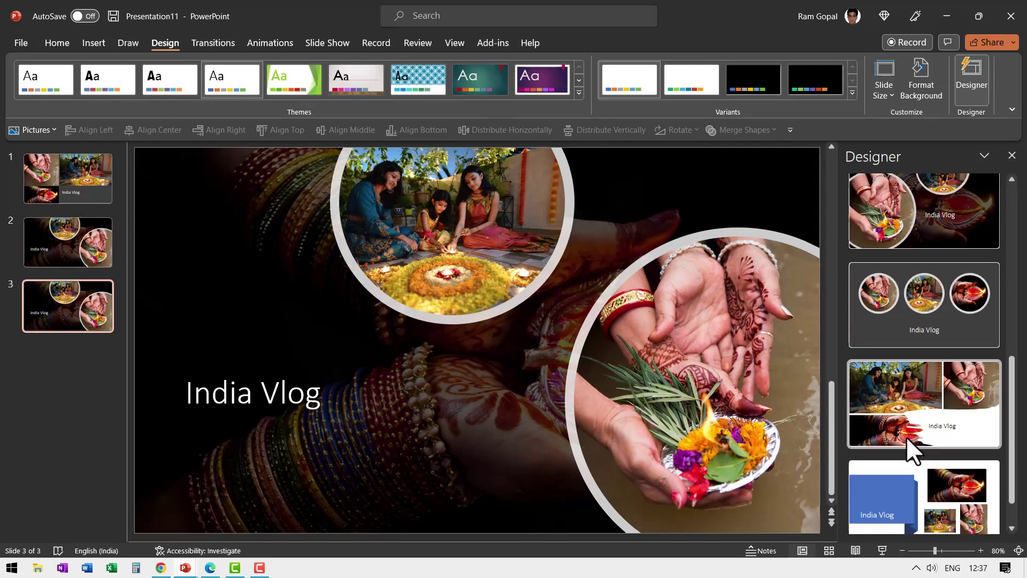
left_click(888, 396)
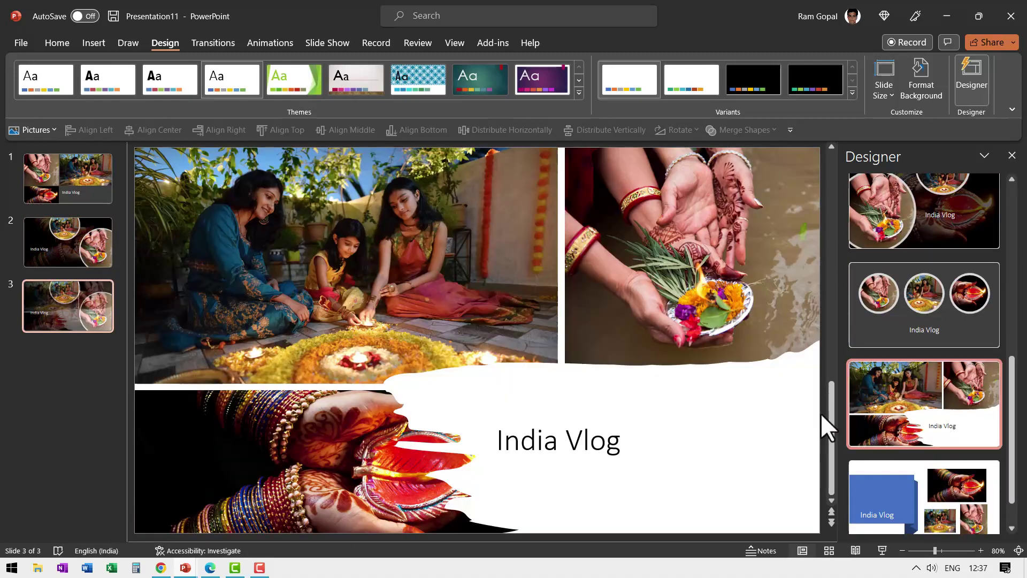
right_click(59, 305)
left_click(102, 383)
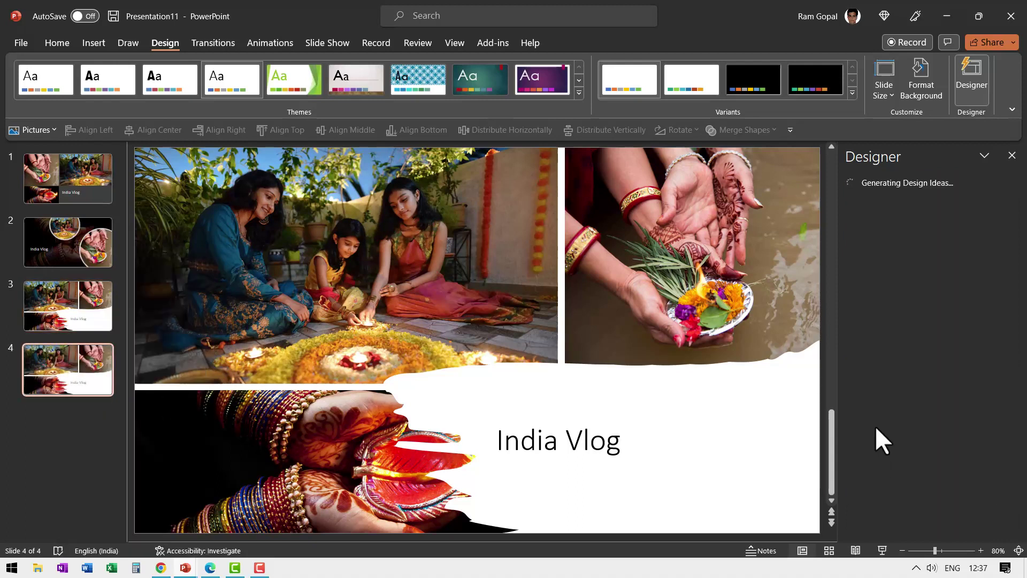
Step: Give slide 4 the dark torn-edge collage design and select its India Vlog title
scroll(883, 455, "down", 5)
left_click(903, 516)
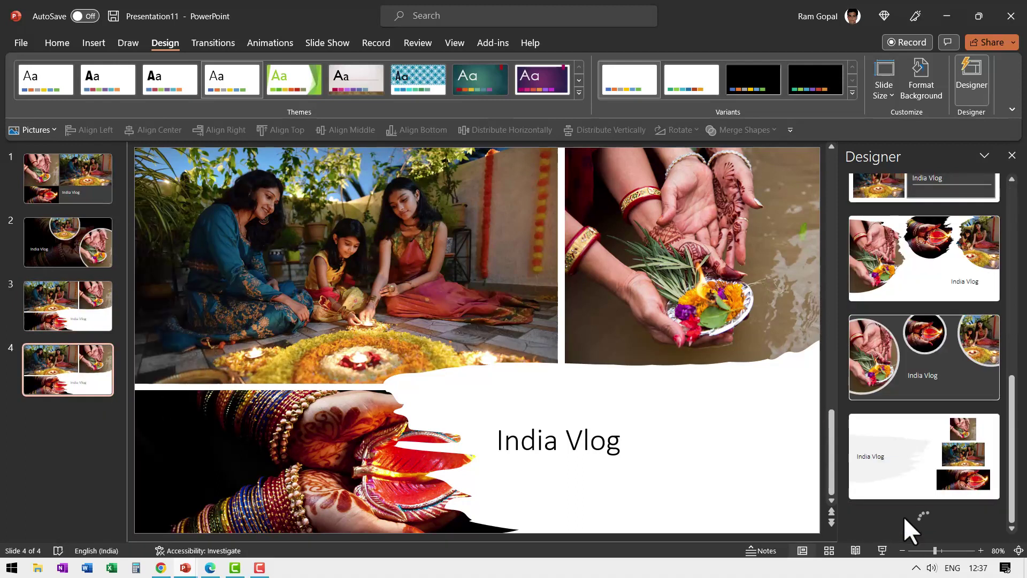
left_click(938, 325)
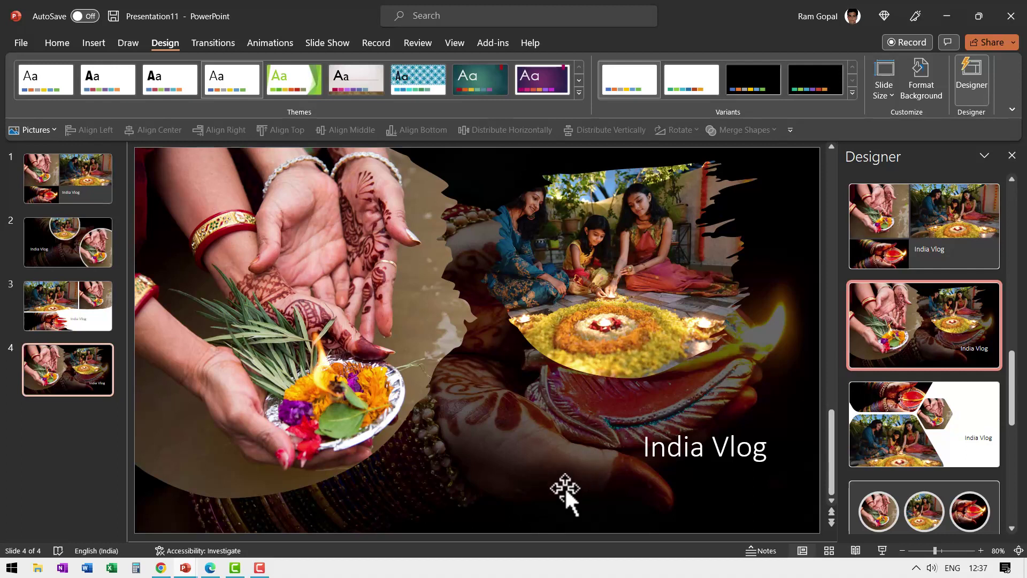
left_click(653, 452)
Step: Set the India Vlog title to Amasis MT Pro Black at size 86 and preview it full screen
left_click_drag(640, 444, 769, 448)
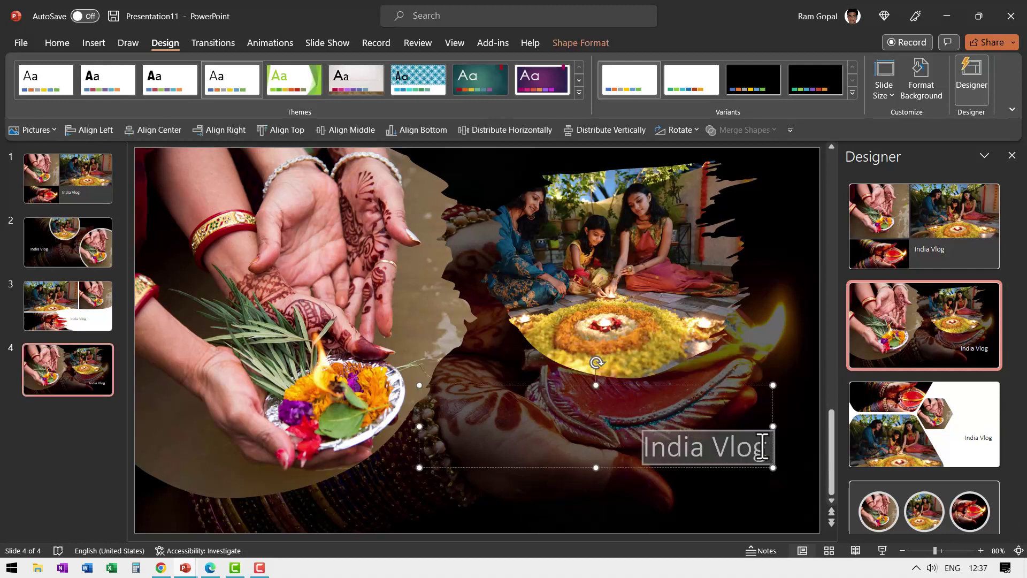
left_click(57, 42)
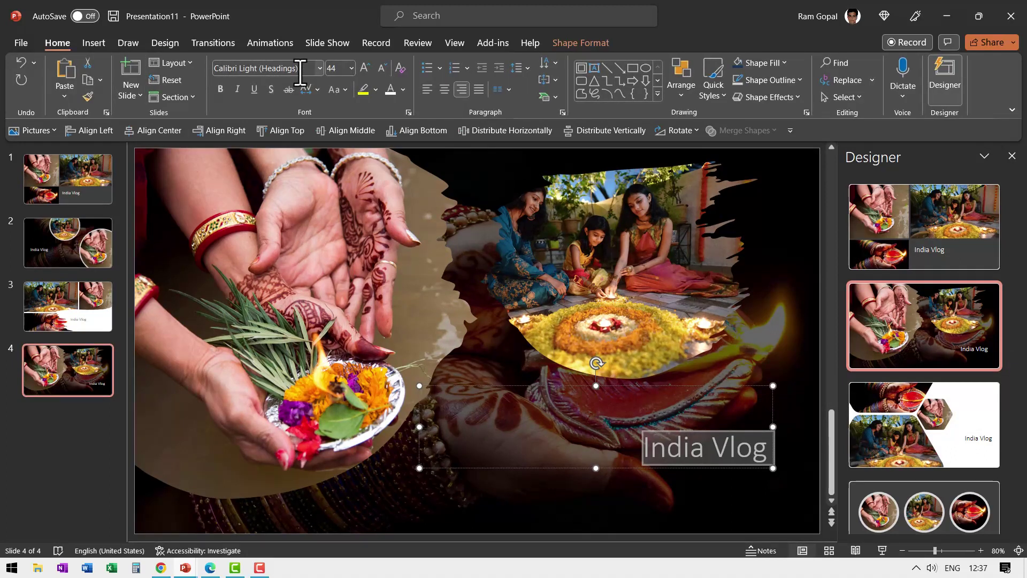
left_click(318, 68)
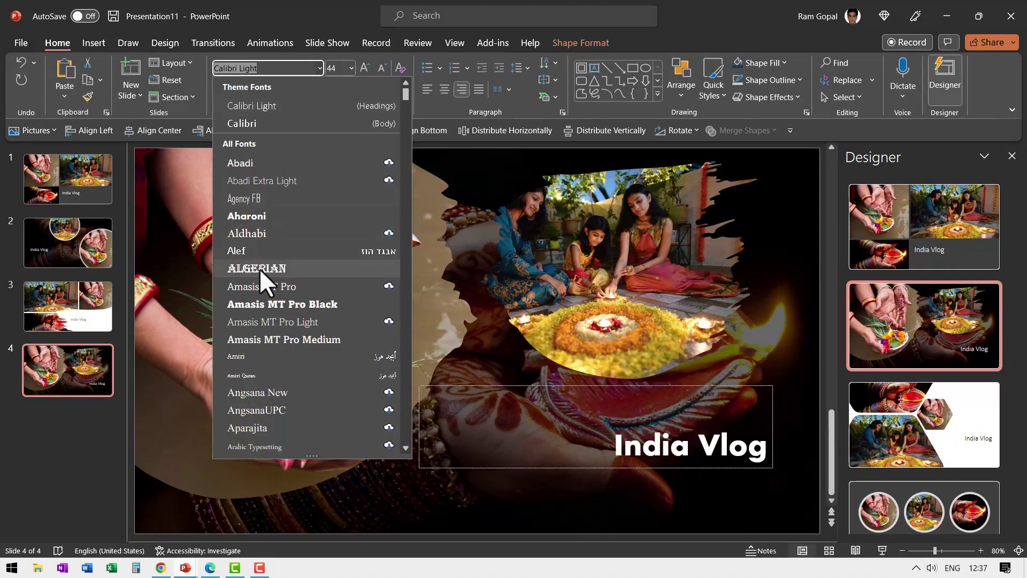
left_click(261, 303)
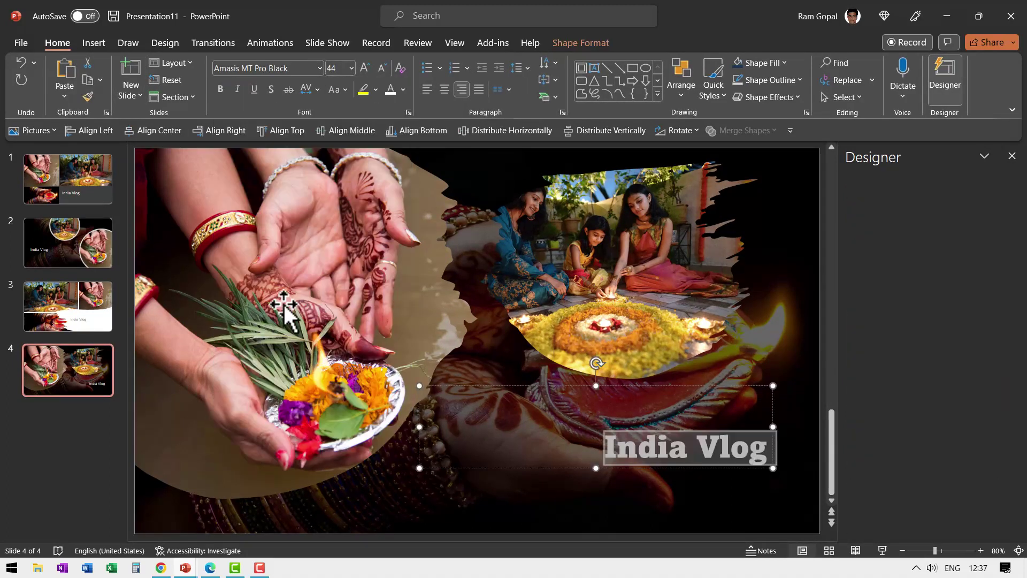
left_click(365, 68)
left_click(365, 68)
left_click(365, 68)
left_click(365, 68)
left_click(365, 67)
left_click(364, 68)
left_click(364, 68)
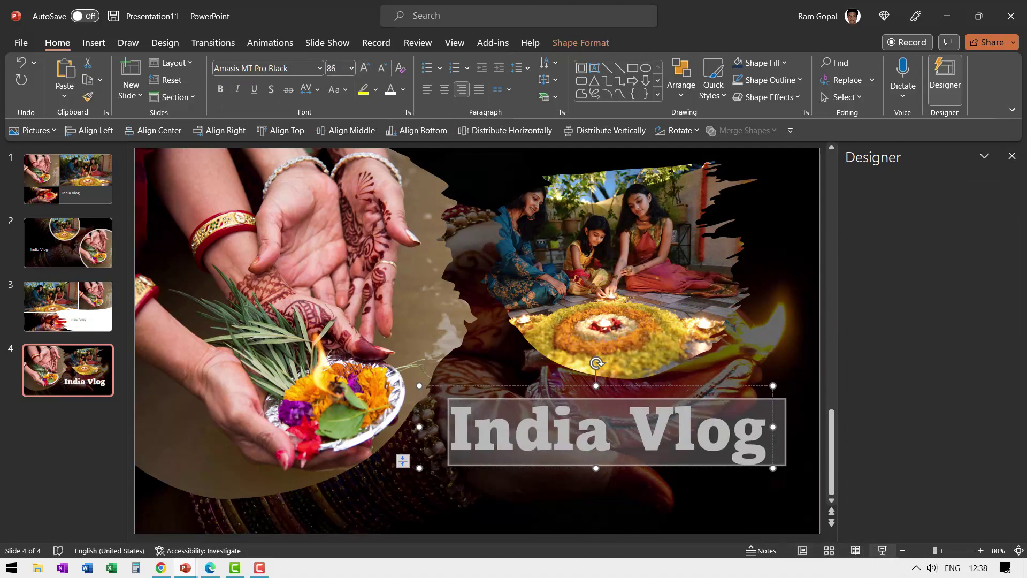
left_click(882, 550)
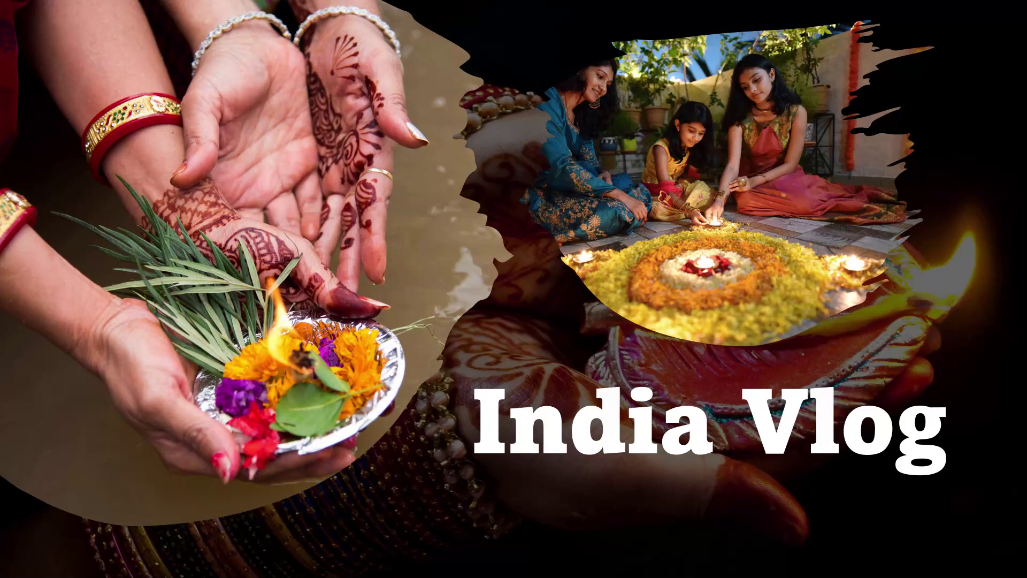
key("Escape")
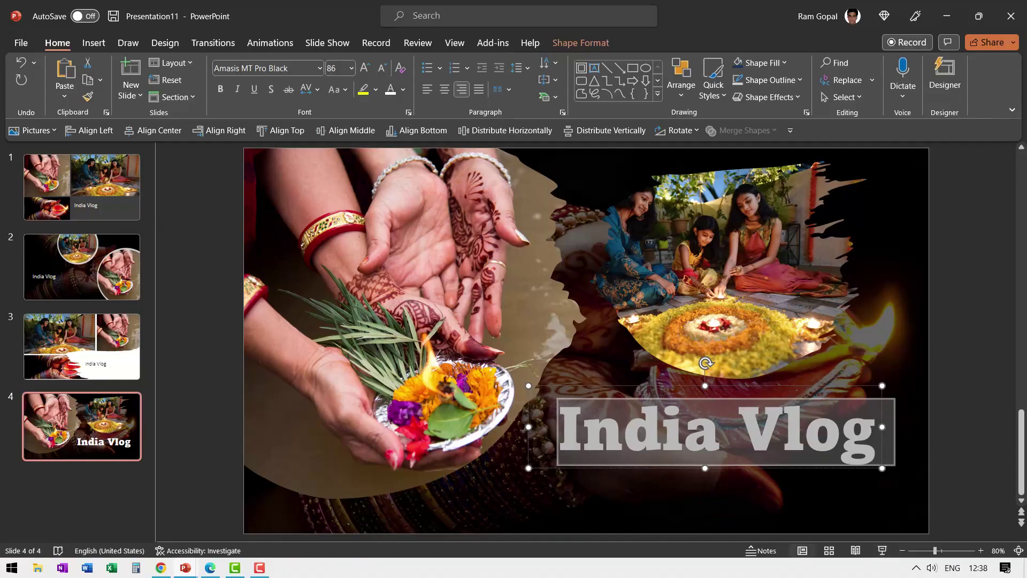
Step: Create a new Default Theme presentation and apply the plain theme to its slide
left_click(24, 42)
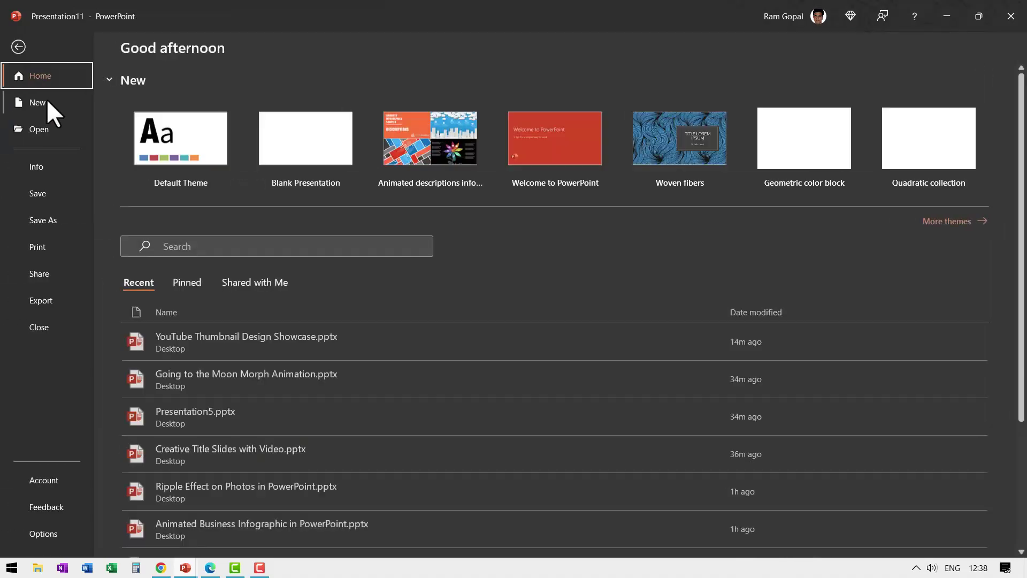
left_click(47, 98)
left_click(213, 133)
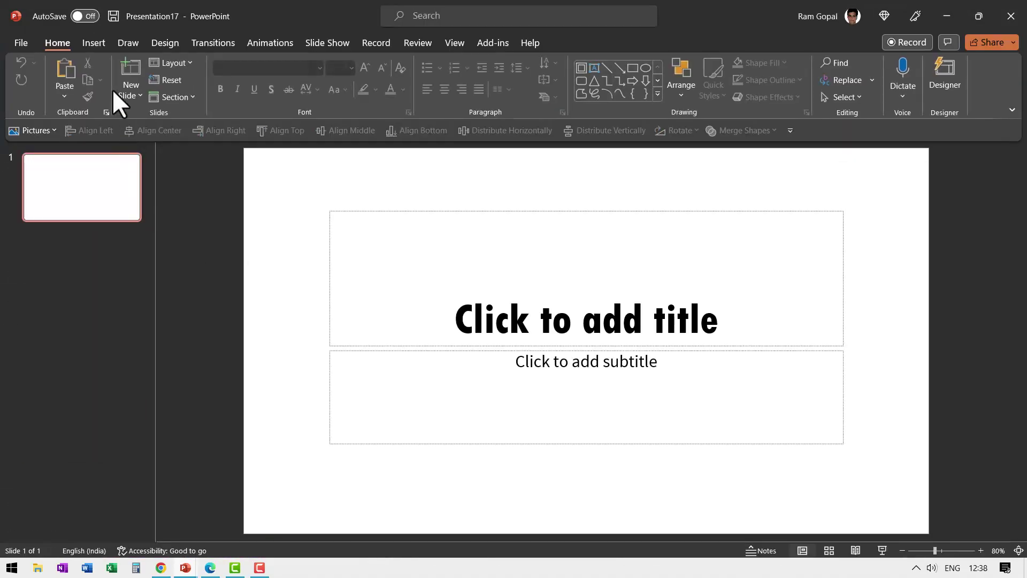
left_click(154, 40)
right_click(234, 83)
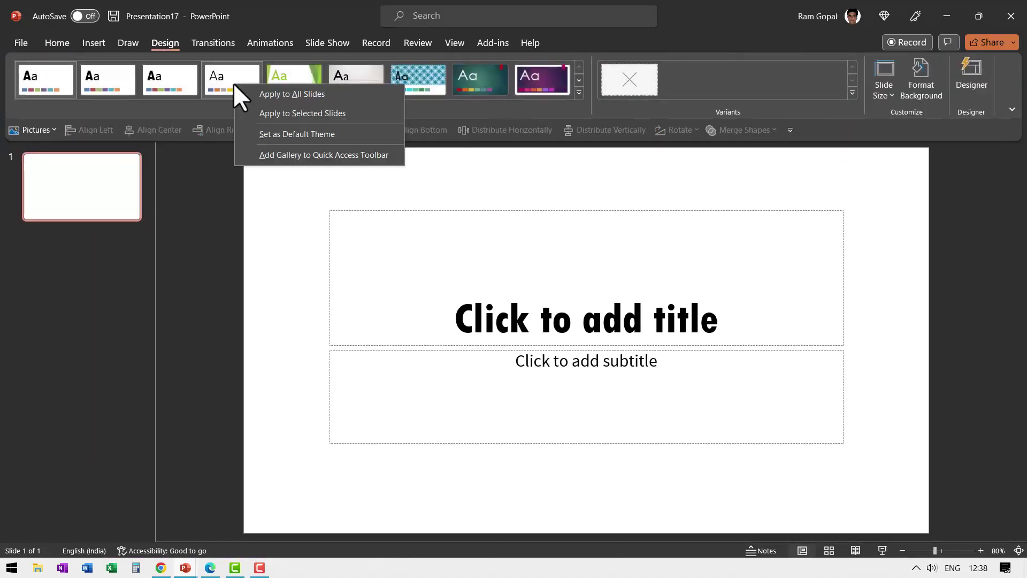
left_click(286, 108)
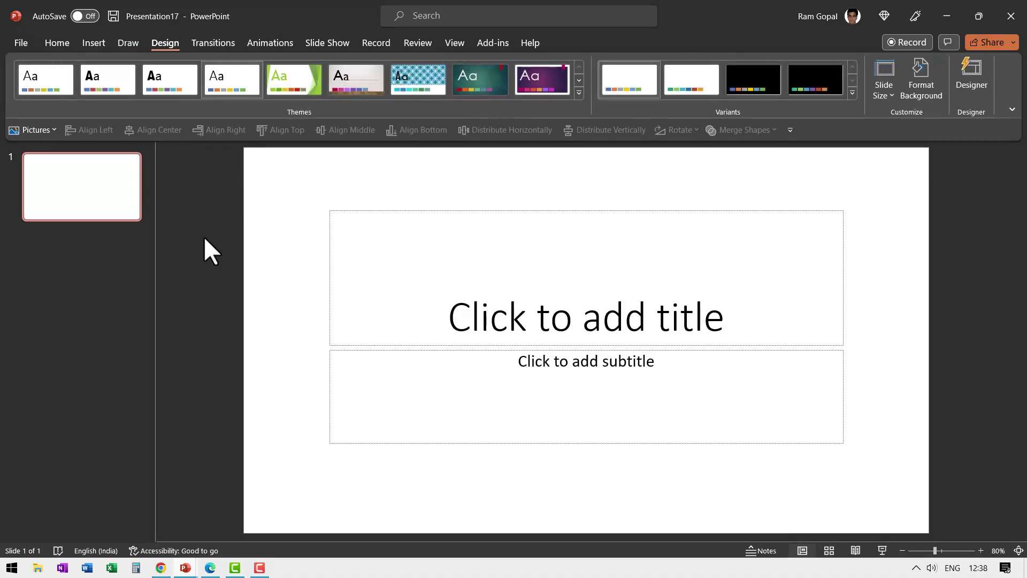
Step: Switch the slide to a Title Only layout titled 'My Thumbnail Here'
right_click(300, 220)
mouse_move(360, 303)
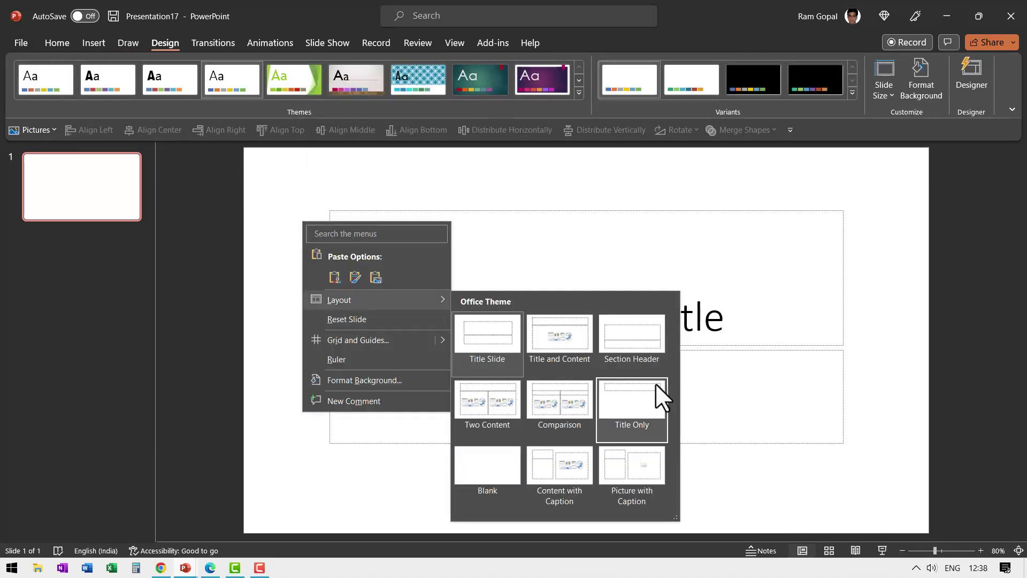
left_click(632, 409)
left_click(360, 203)
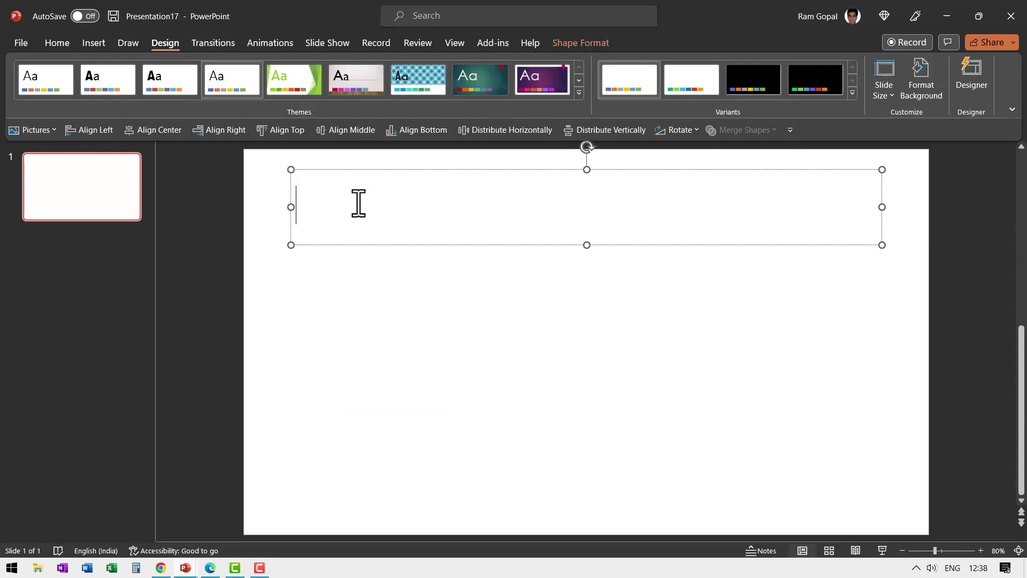
type("My Thumbnail Here")
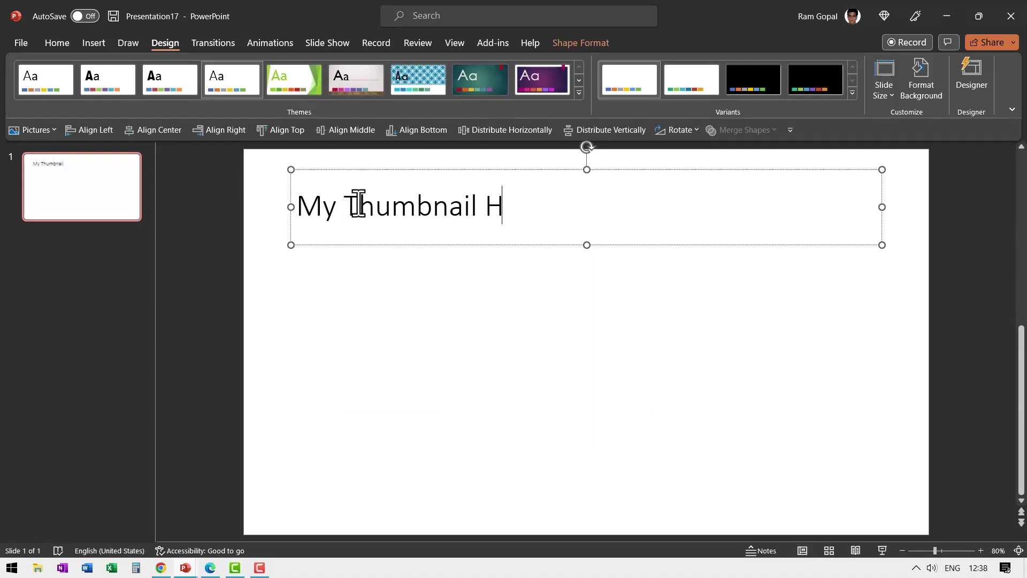
left_click(486, 340)
Step: Start inserting a picture from this device
left_click(94, 42)
left_click(105, 97)
left_click(130, 137)
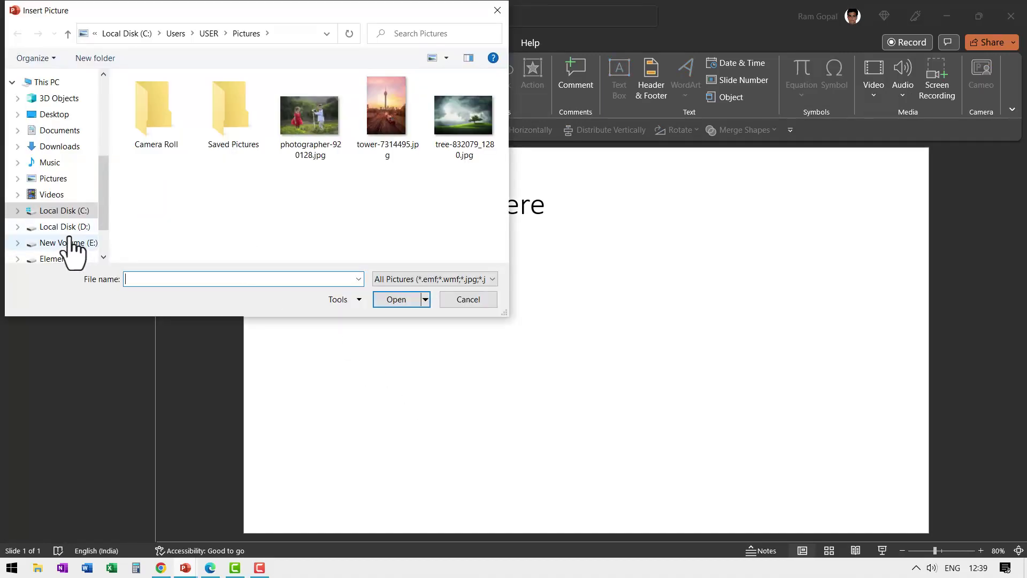
Step: Insert the background-free portrait PNG from D:\PICTURES and move it to the slide's right
left_click(75, 227)
double_click(159, 140)
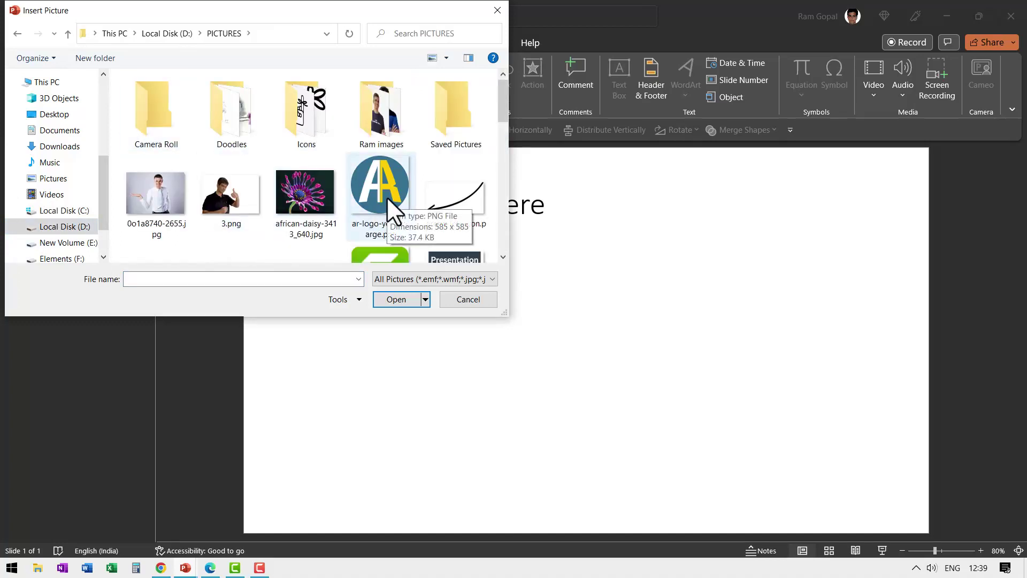
double_click(384, 123)
left_click(309, 128)
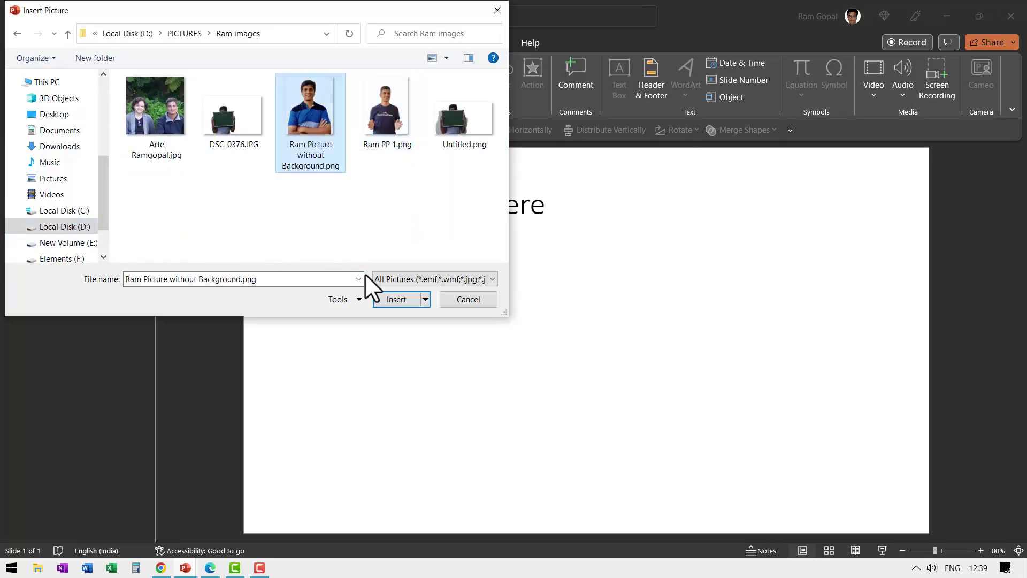
left_click(391, 299)
left_click_drag(527, 298, 701, 323)
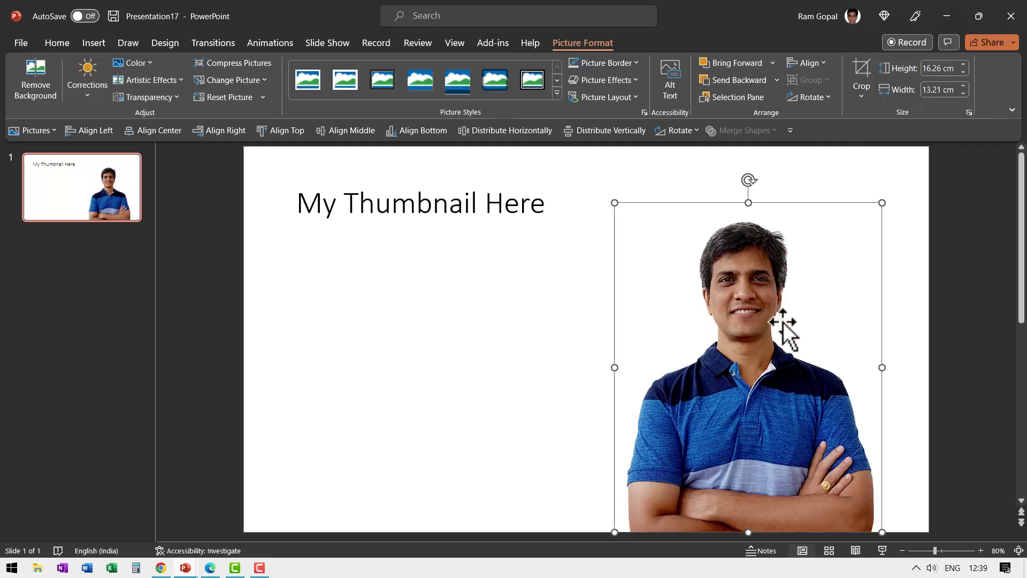
Step: Open Designer and apply the purple theme from the themes gallery
left_click(169, 45)
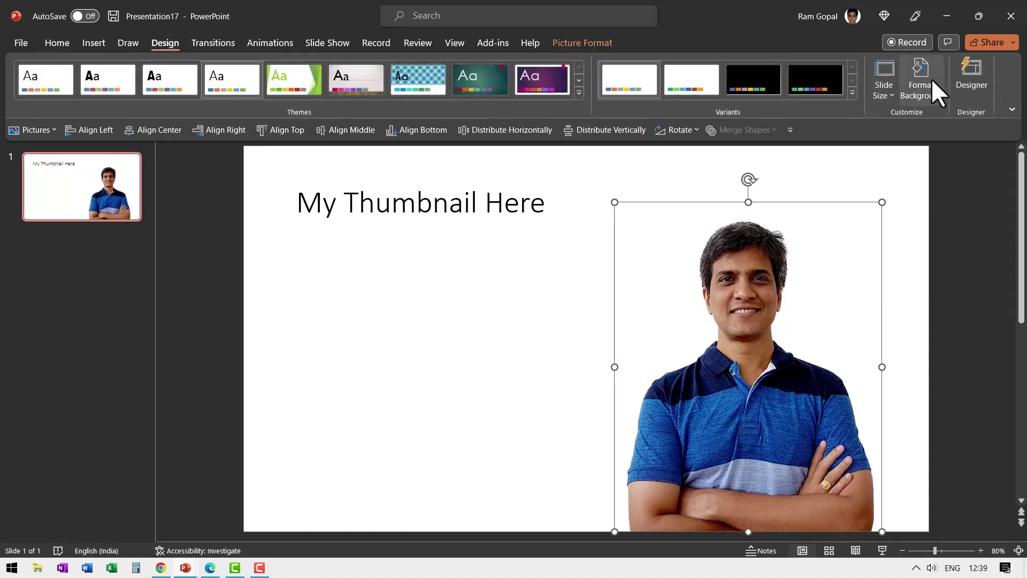
left_click(971, 79)
scroll(848, 423, "down", 5)
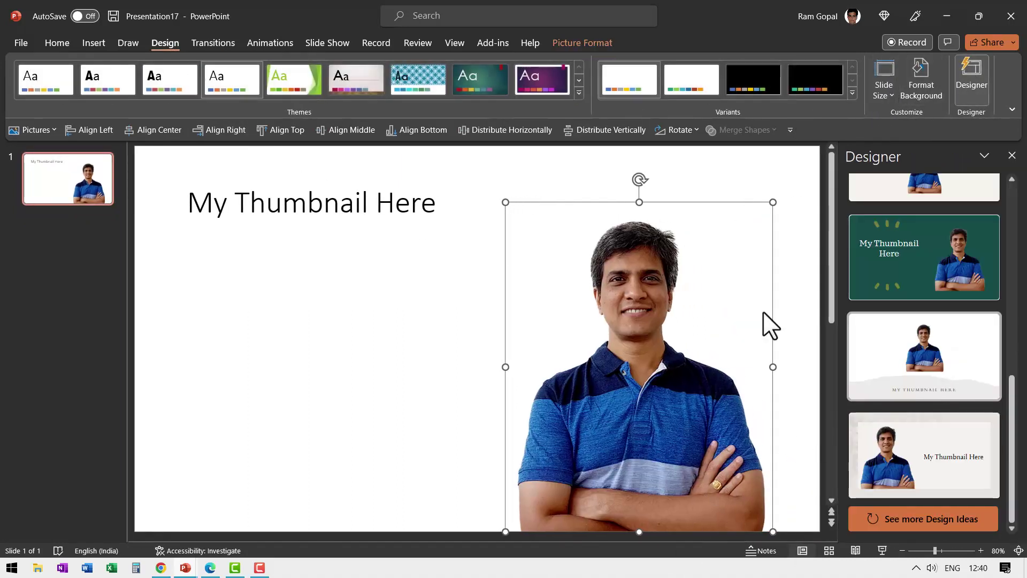
left_click(578, 93)
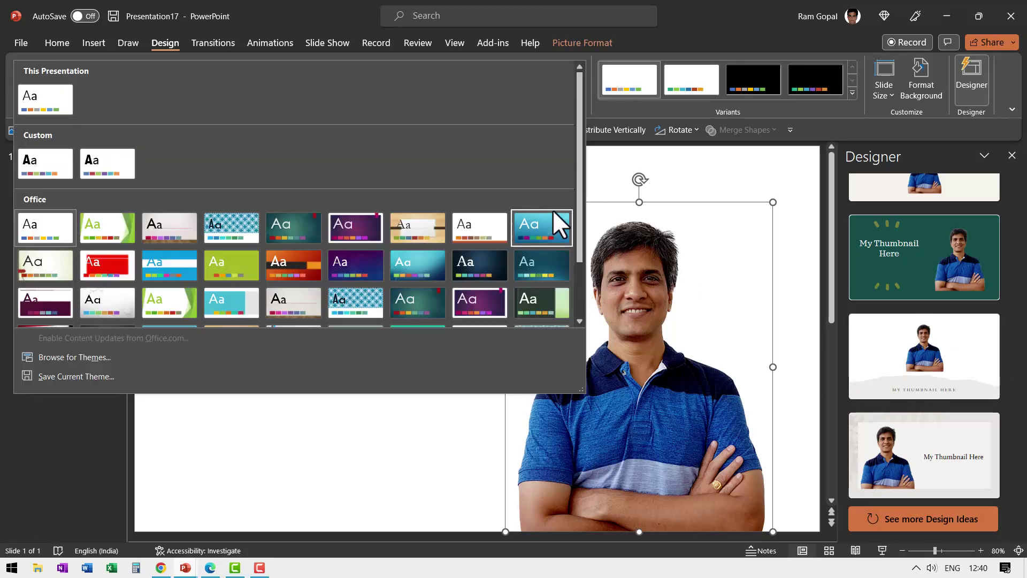
left_click_drag(578, 179, 576, 262)
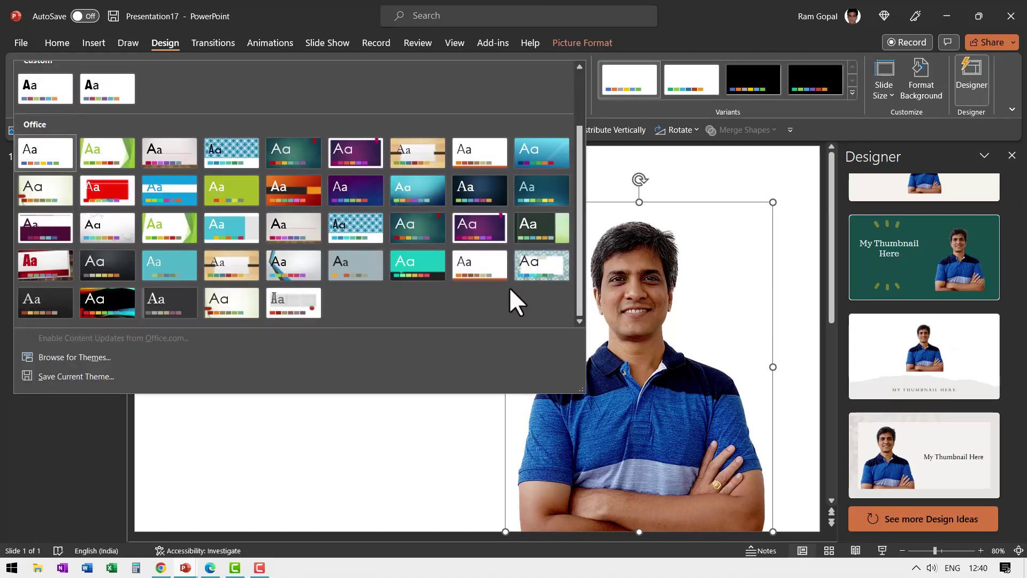
left_click(355, 186)
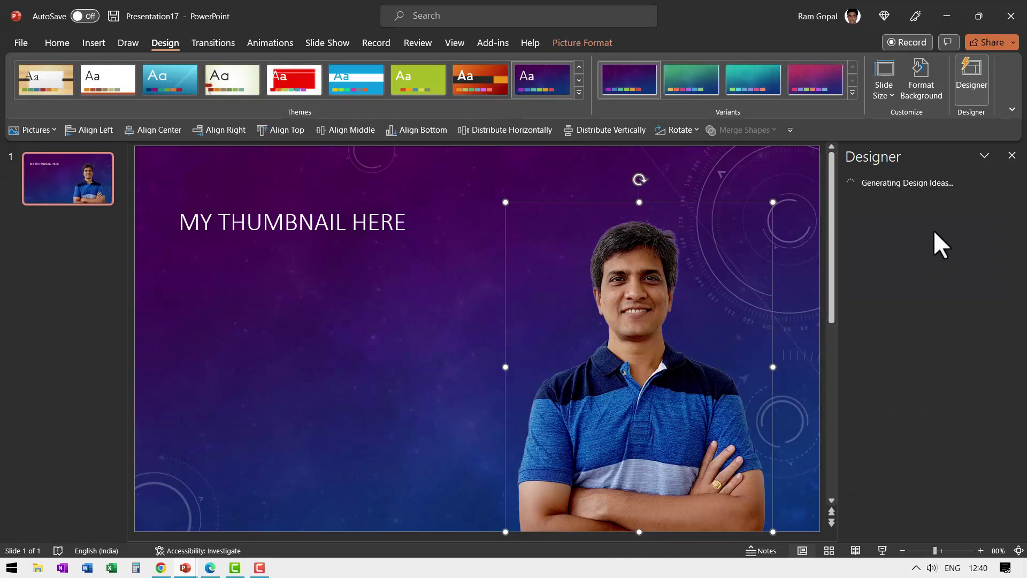
Step: Apply the circle-photo design idea, then enlarge and reposition the portrait inside the circle
scroll(928, 360, "down", 5)
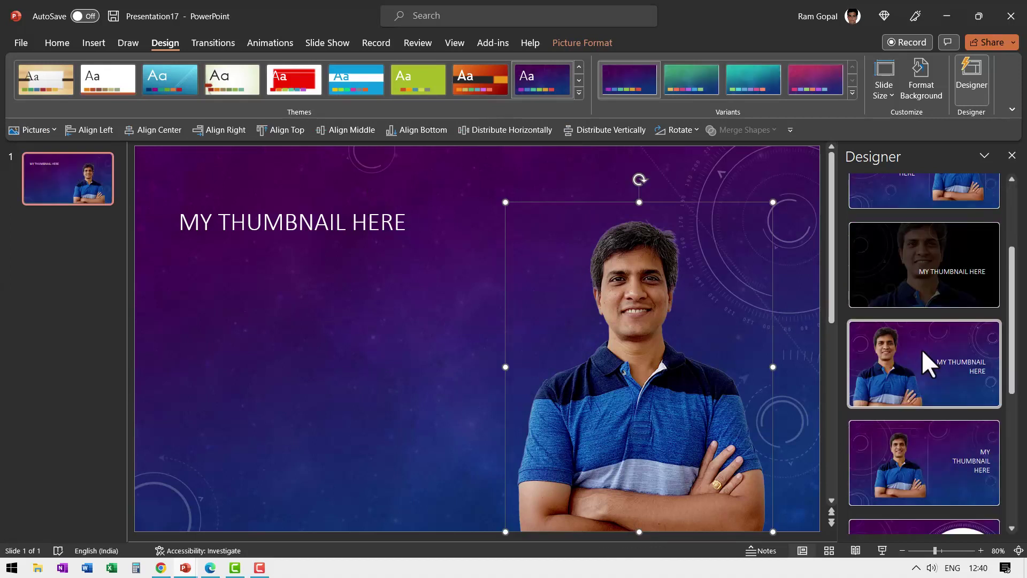
left_click(966, 409)
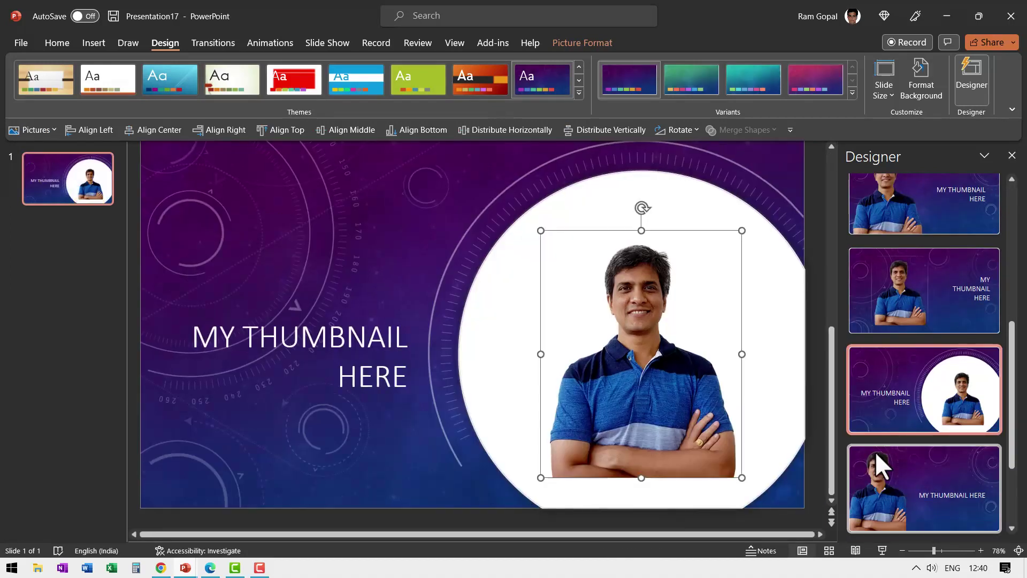
left_click_drag(542, 234, 432, 143)
left_click_drag(669, 342, 713, 388)
Step: Try a different design idea and copy its large portrait photo
scroll(930, 460, "down", 3)
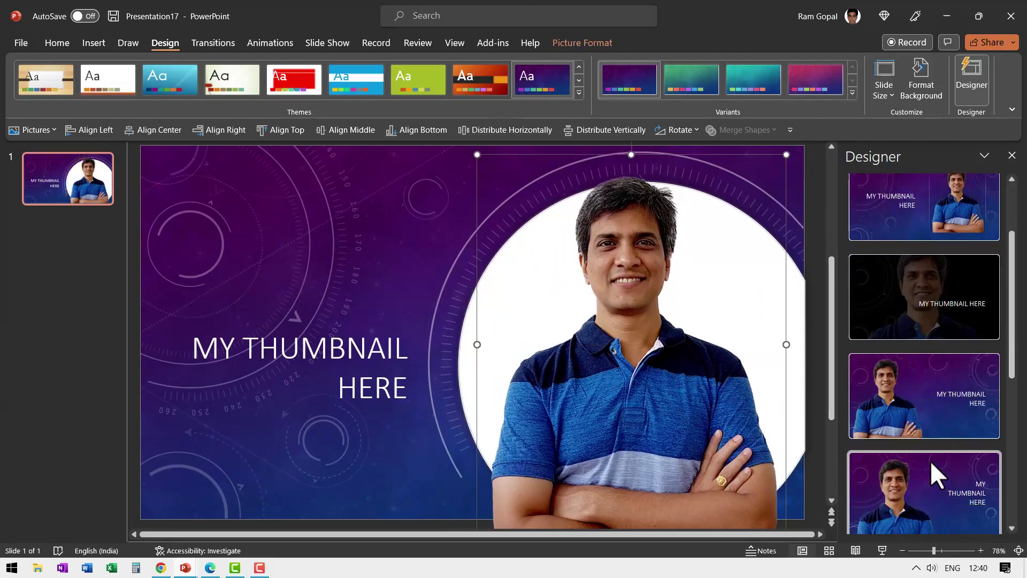
scroll(929, 460, "down", 2)
left_click(900, 377)
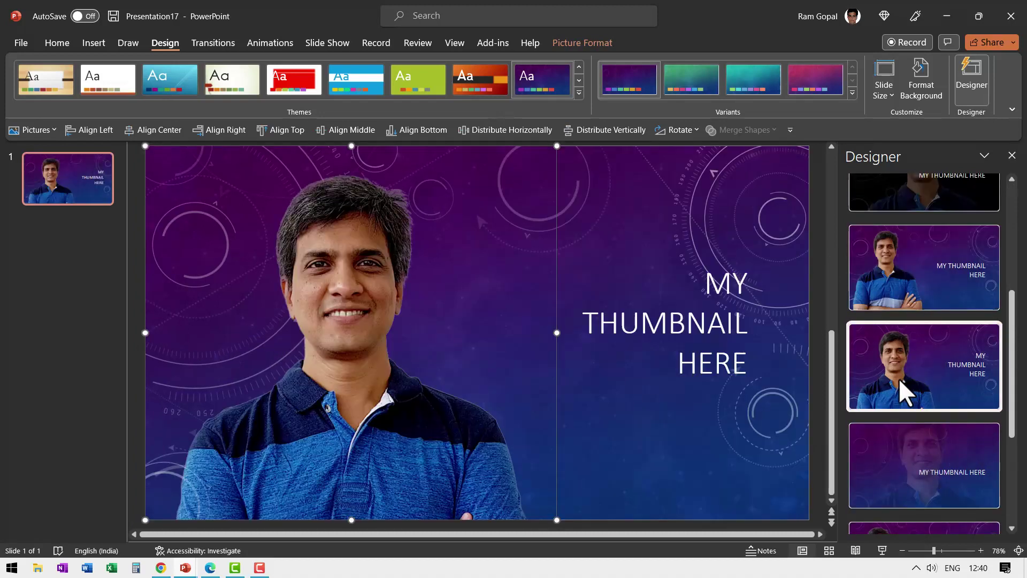
right_click(317, 303)
left_click(386, 281)
Step: Reapply the circle-photo design and replace the small photo with the large portrait in the circle
scroll(915, 363, "up", 3)
left_click(939, 253)
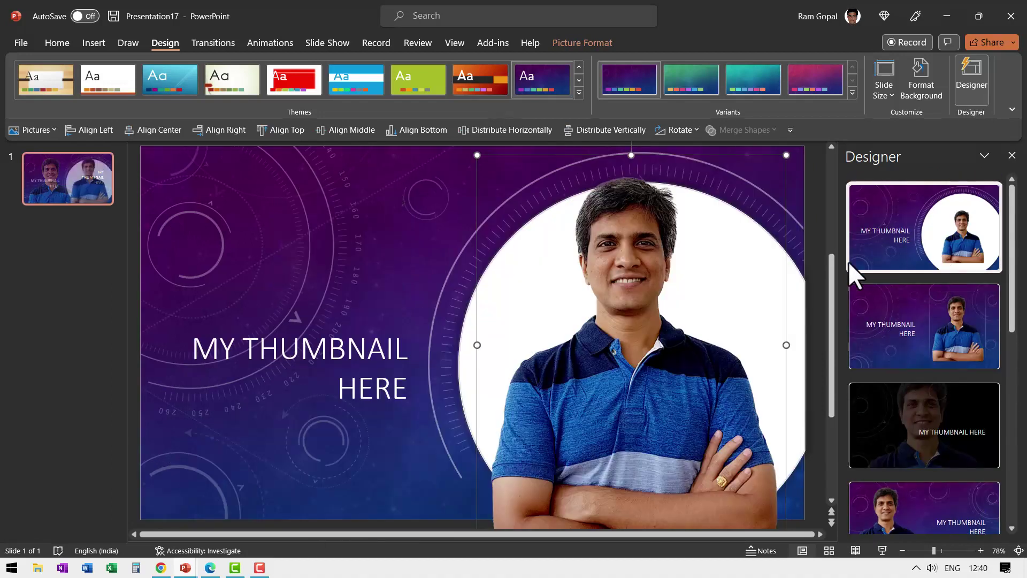
key("Delete")
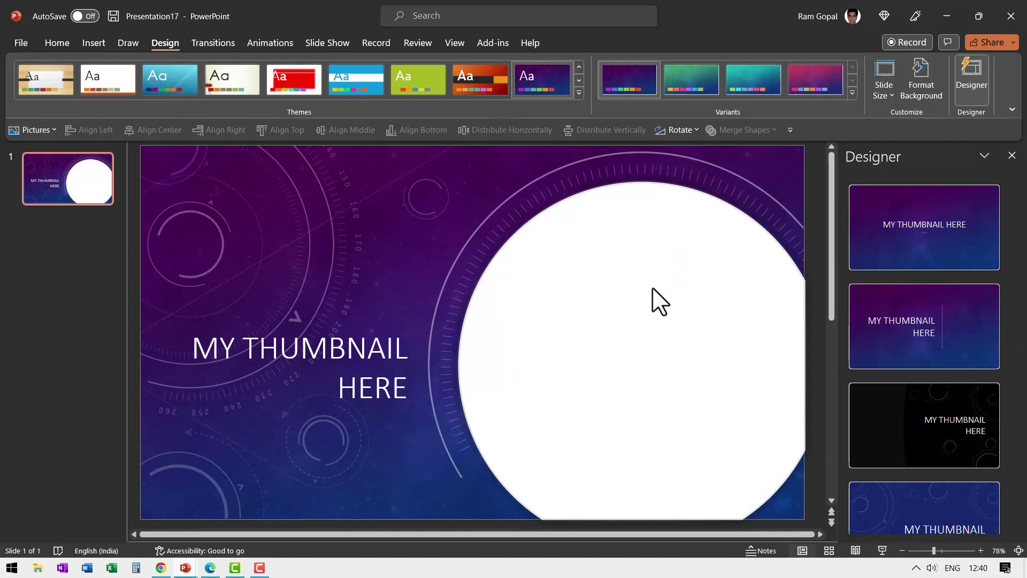
key("ctrl+v")
left_click_drag(359, 288, 627, 285)
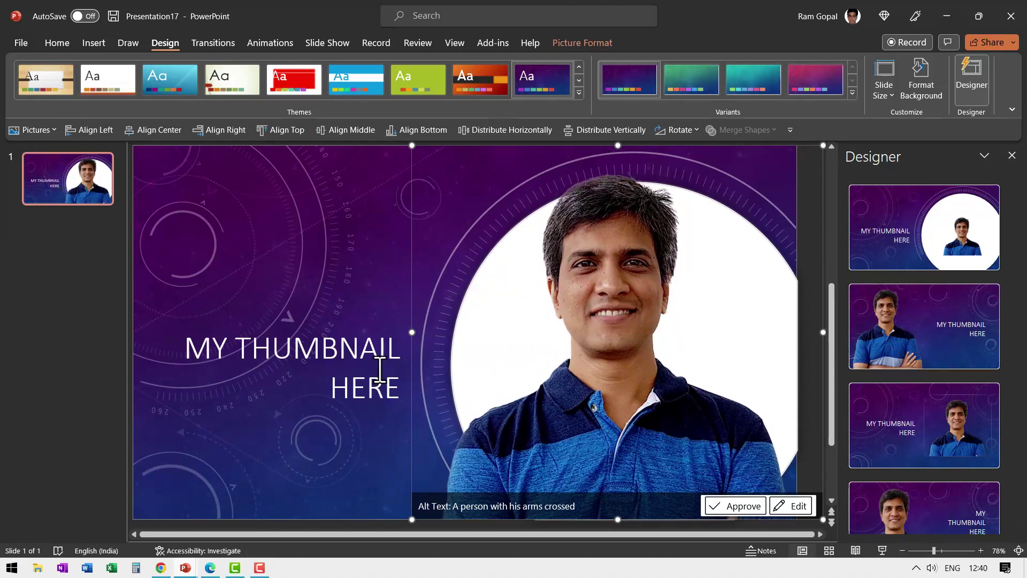
Step: Make the title 72 pt Amasis MT Pro Black, move it top-left, and start the slide show
left_click(382, 375)
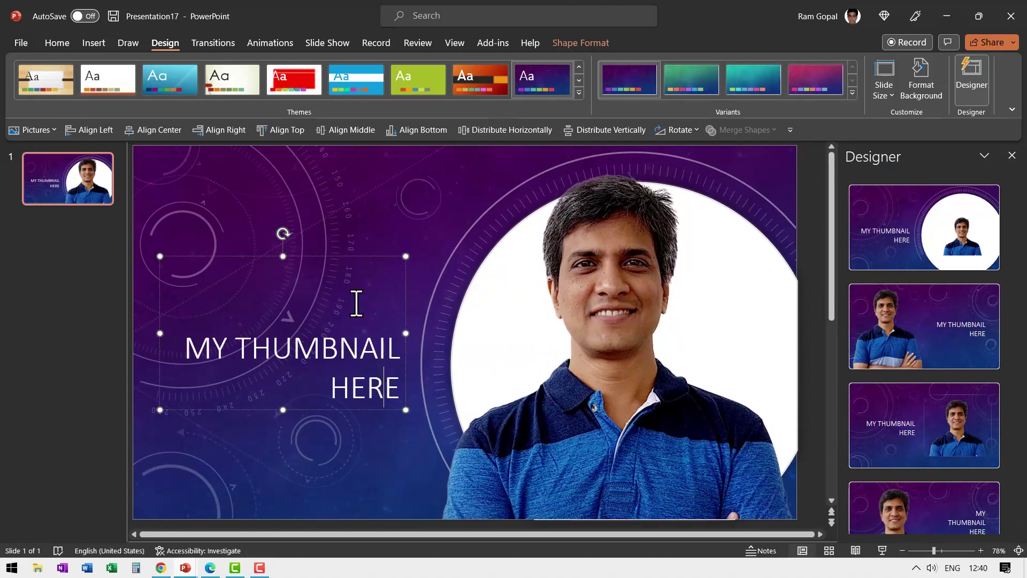
left_click(56, 42)
left_click(320, 68)
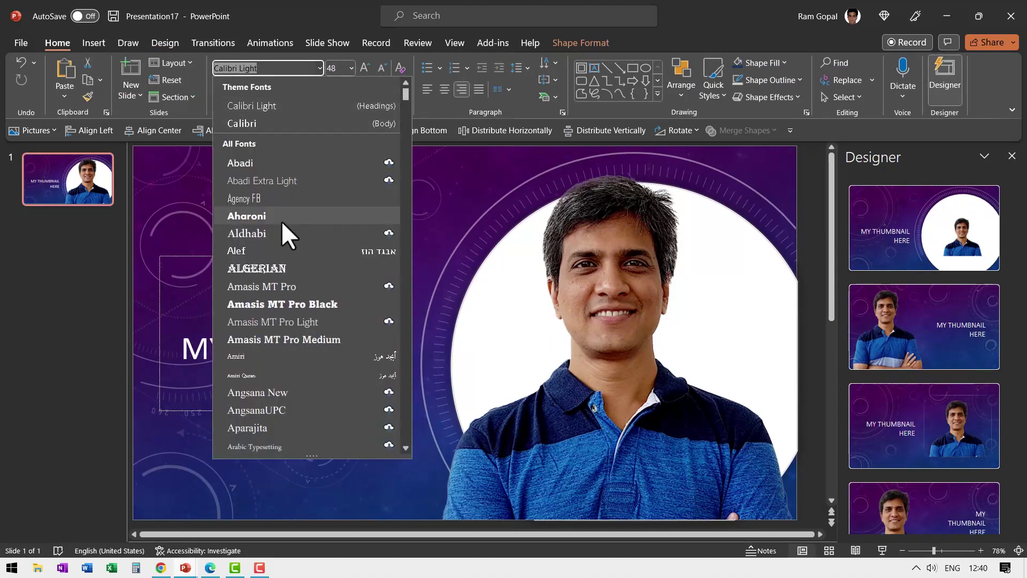
left_click(280, 297)
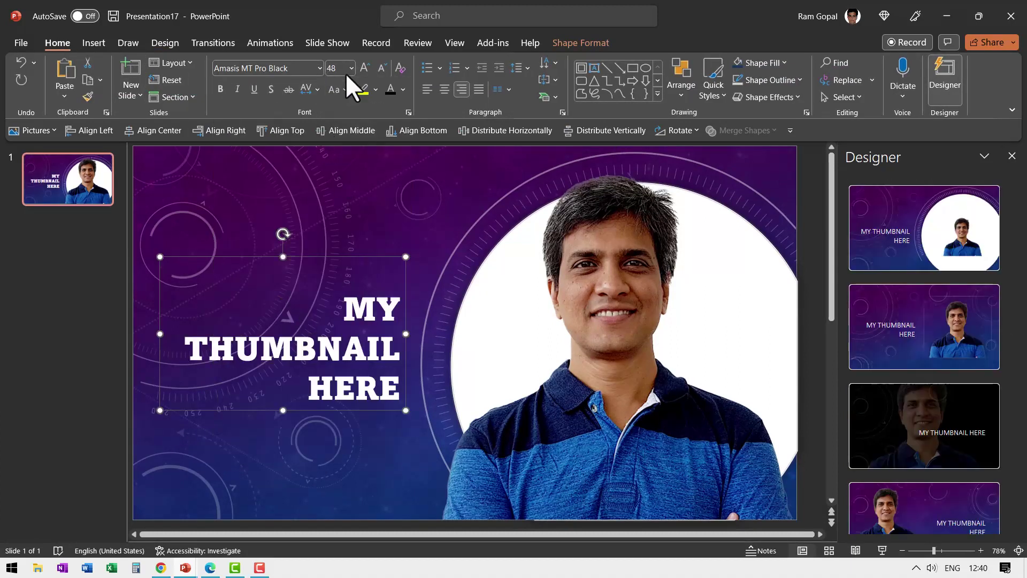
left_click(364, 68)
left_click_drag(161, 410, 138, 479)
left_click(364, 68)
left_click(364, 68)
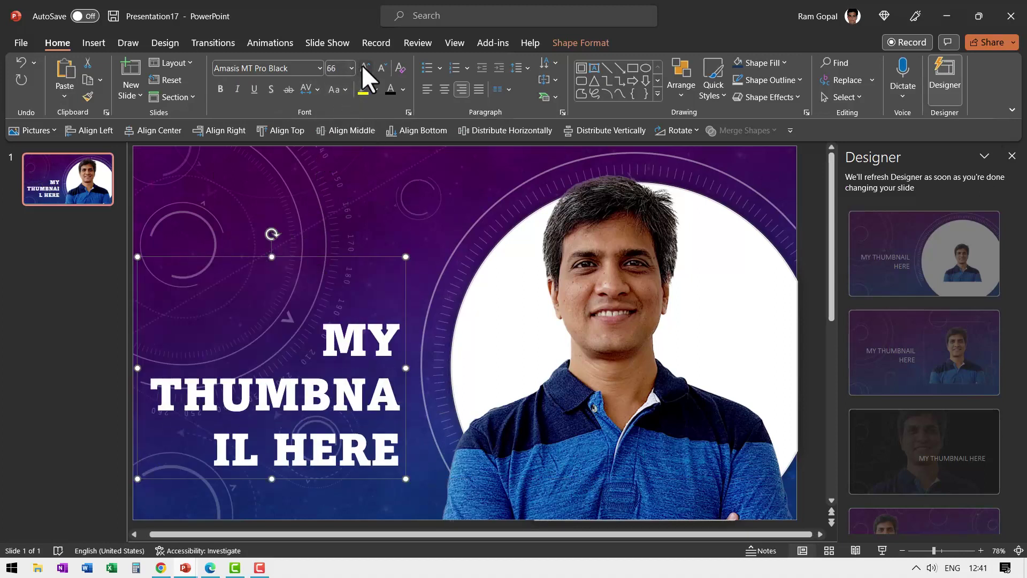
left_click(365, 68)
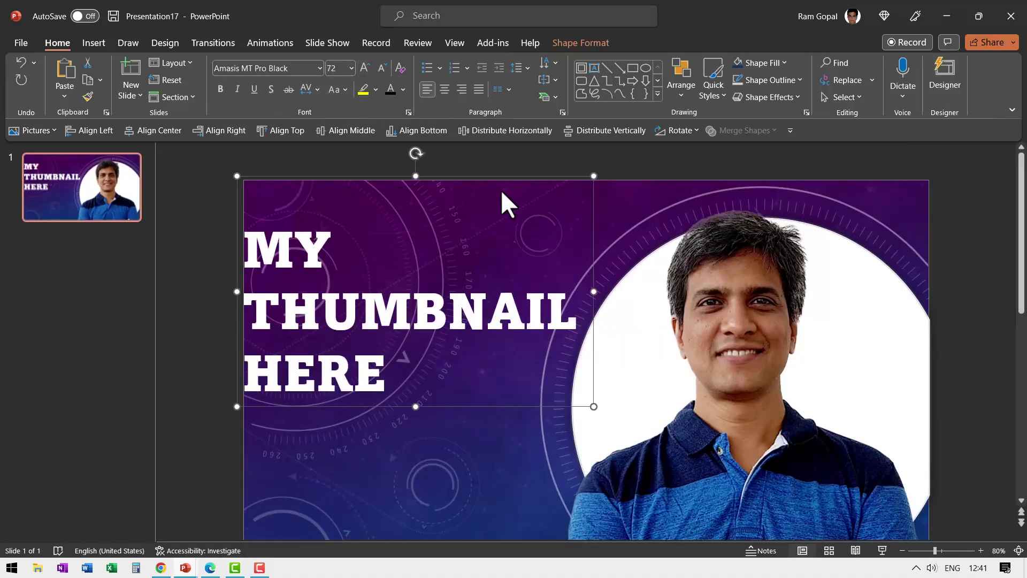
left_click_drag(594, 184, 615, 157)
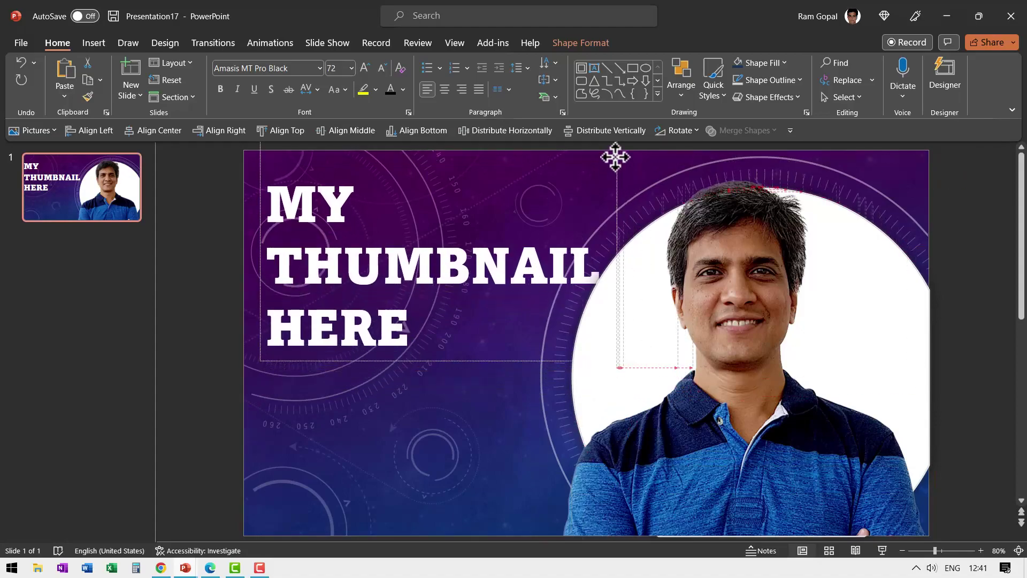
key("F5")
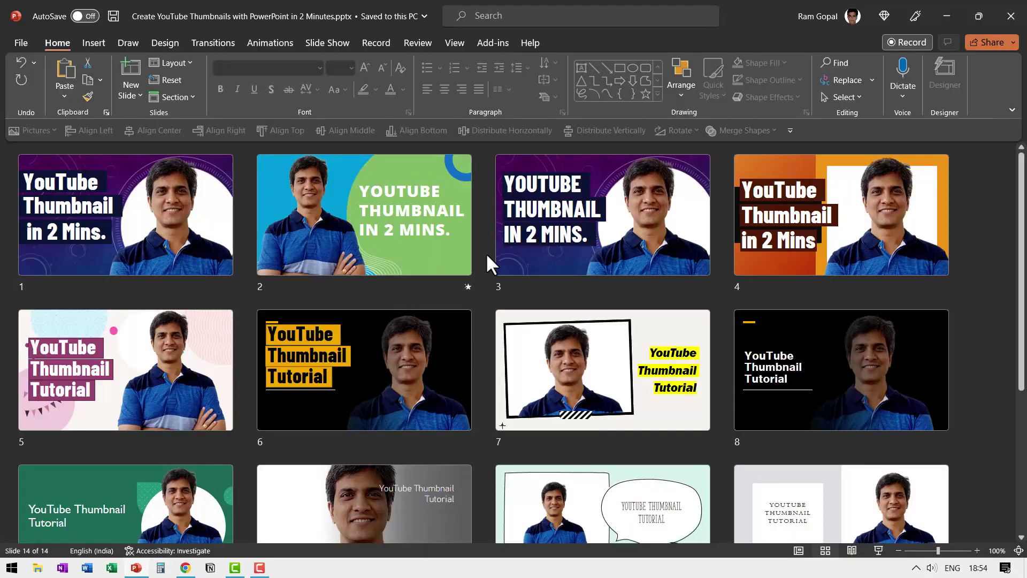
Step: Review the 14 slide thumbnails in Slide Sorter and open slide 1 for editing
scroll(623, 399, "down", 4)
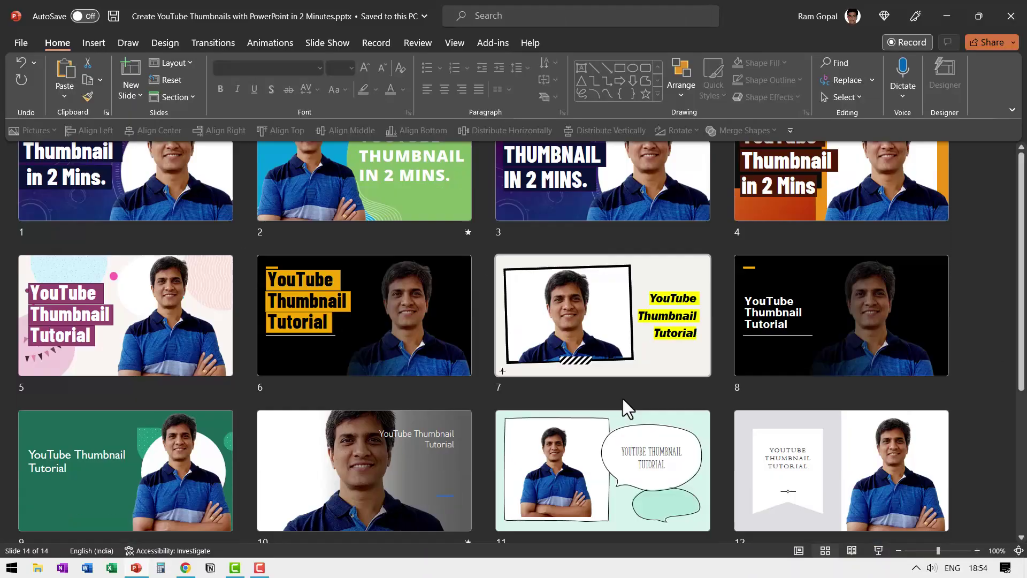
scroll(619, 402, "up", 4)
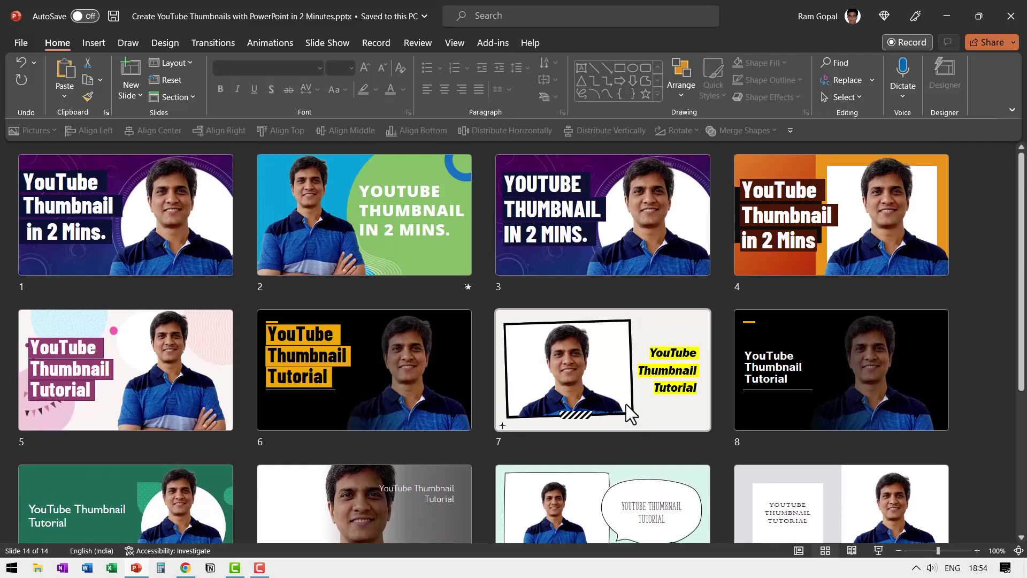
left_click(983, 336)
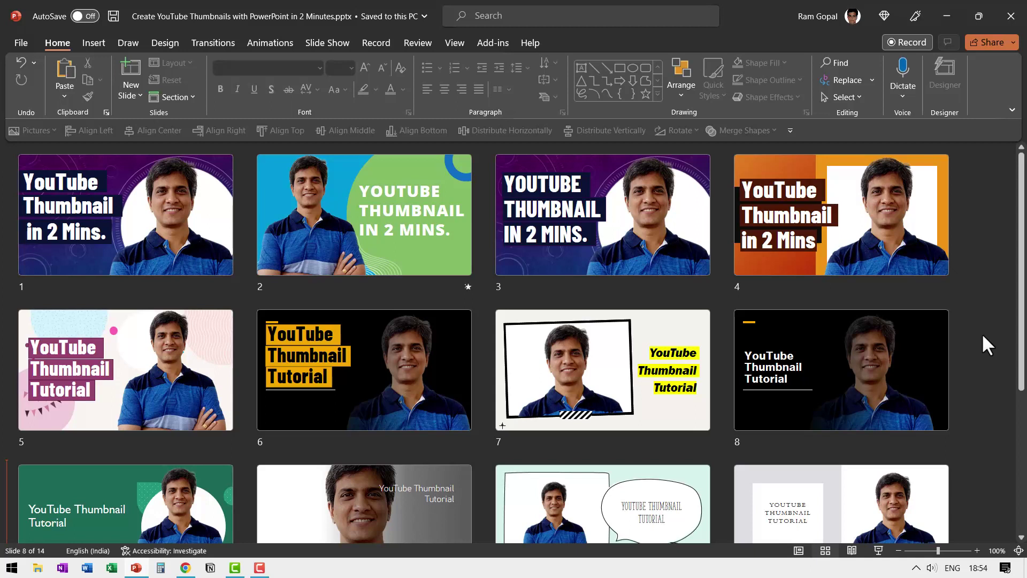
double_click(182, 232)
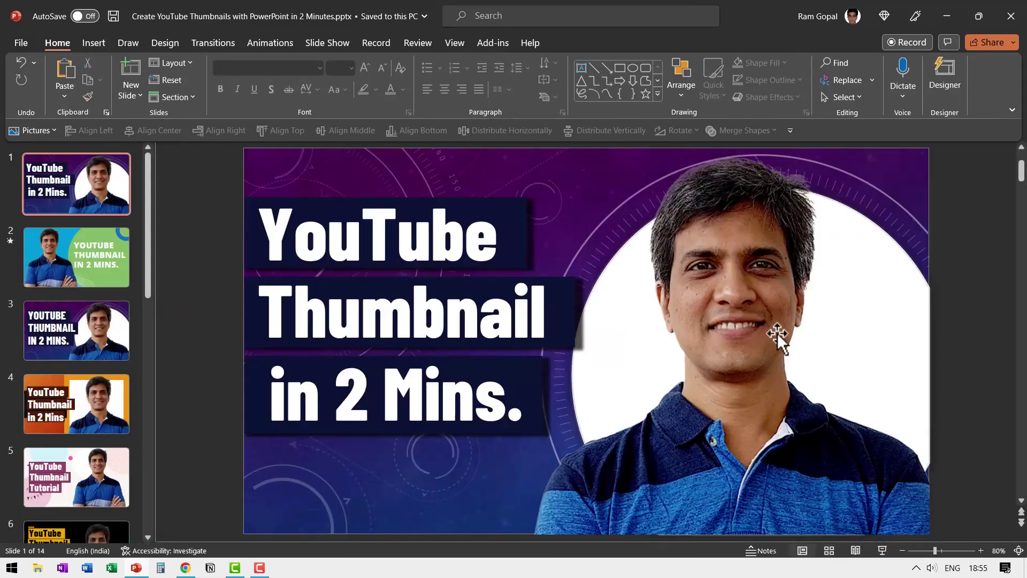
Step: Export only the current slide to the Desktop as a PNG image
left_click(24, 43)
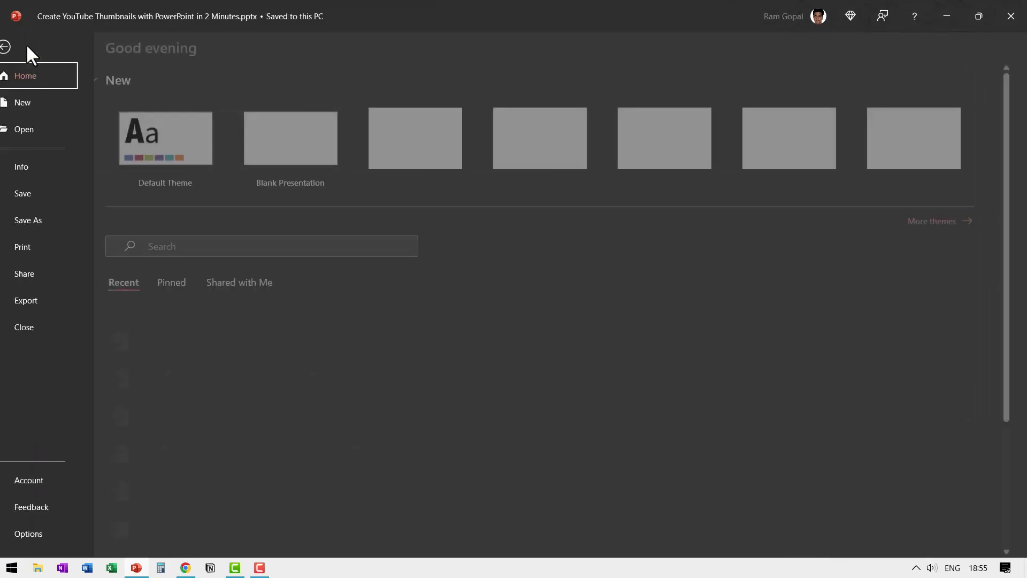
left_click(43, 220)
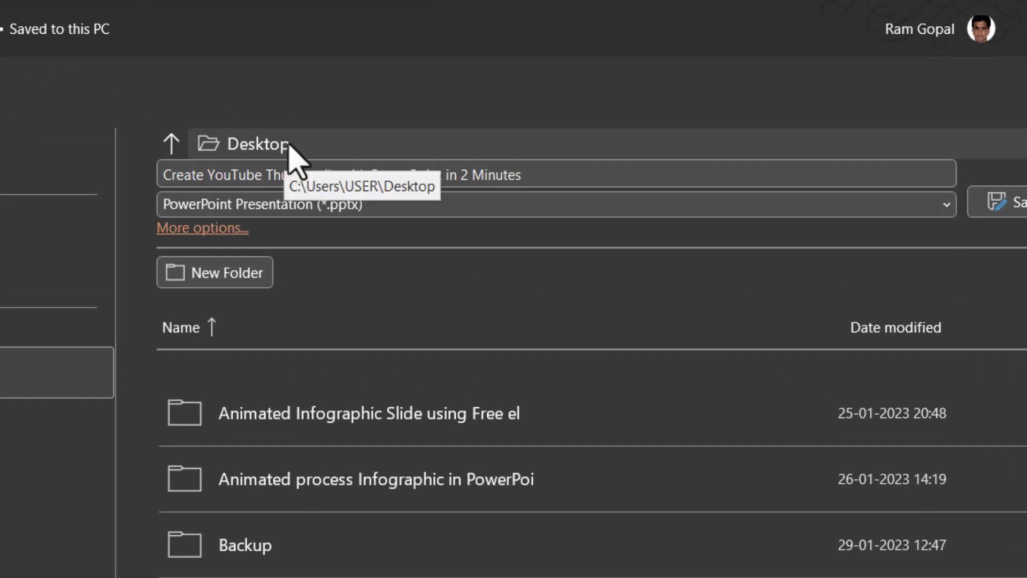
left_click(407, 206)
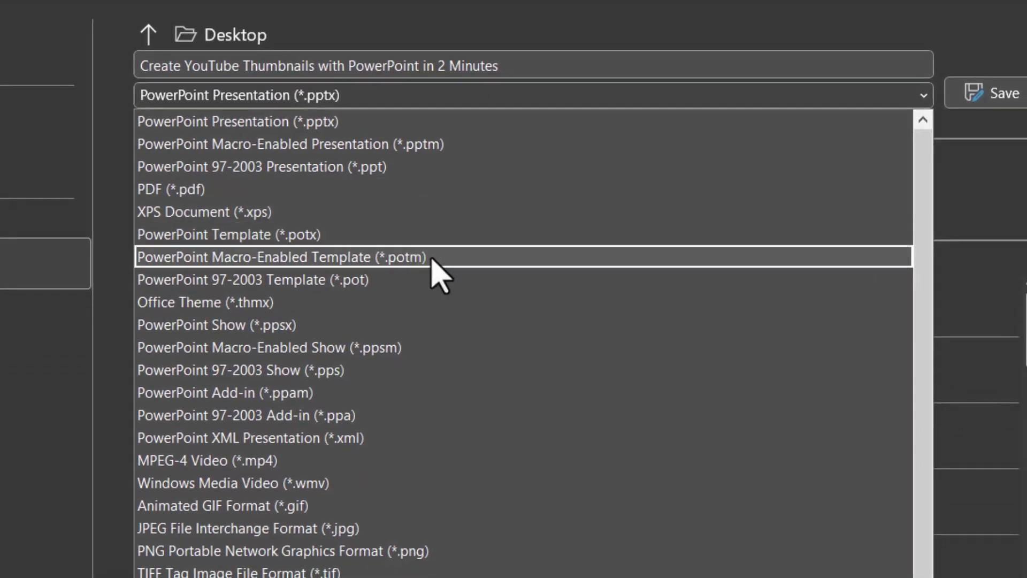
left_click(418, 551)
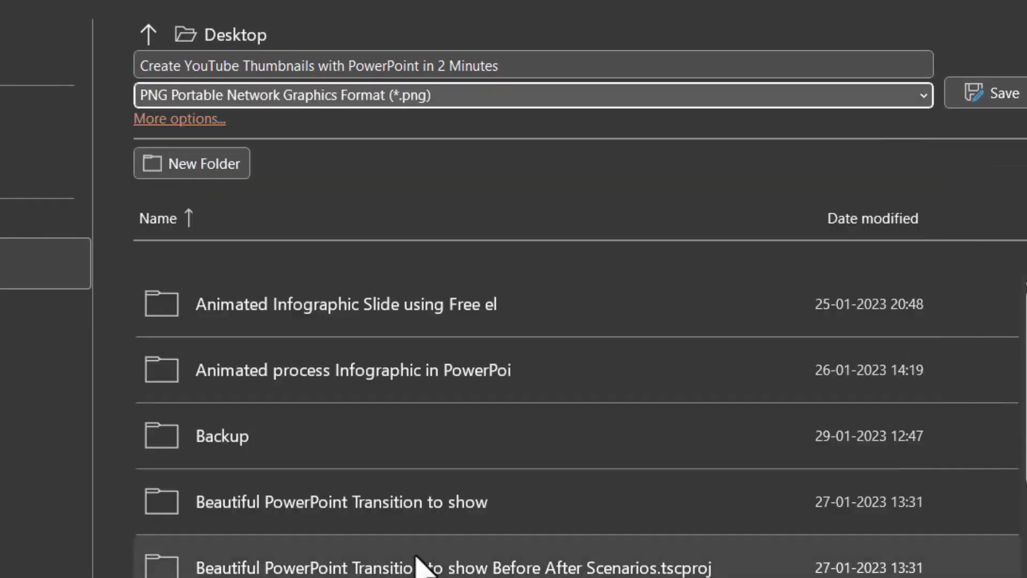
left_click(1005, 92)
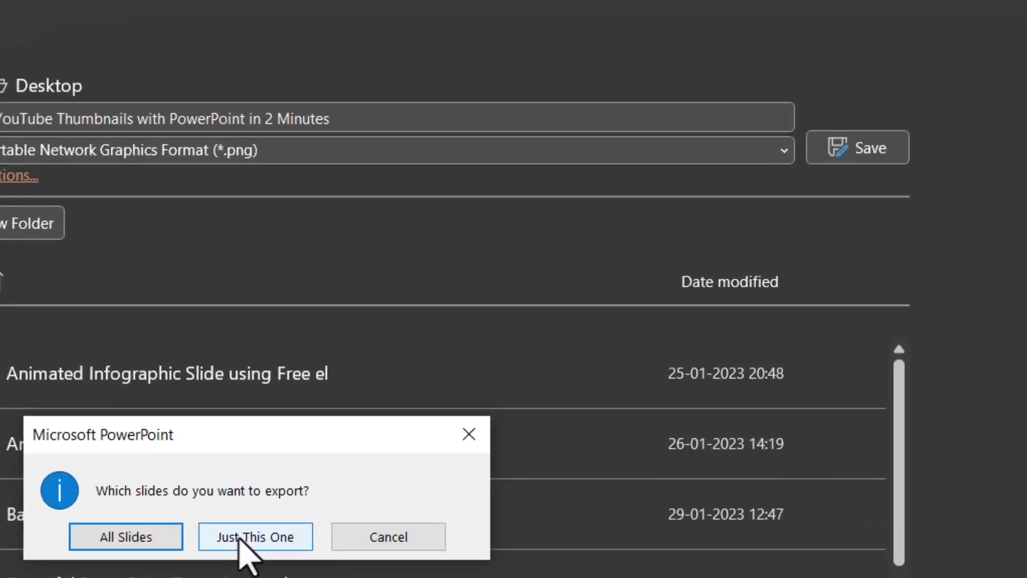
left_click(414, 457)
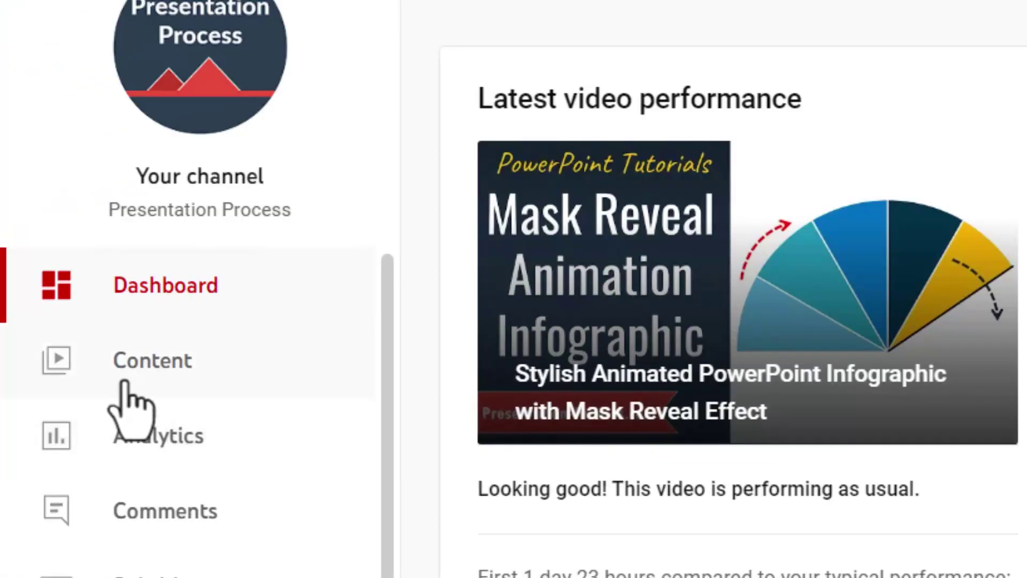
Step: Open the details page of the latest video from the channel's Content list
left_click(143, 362)
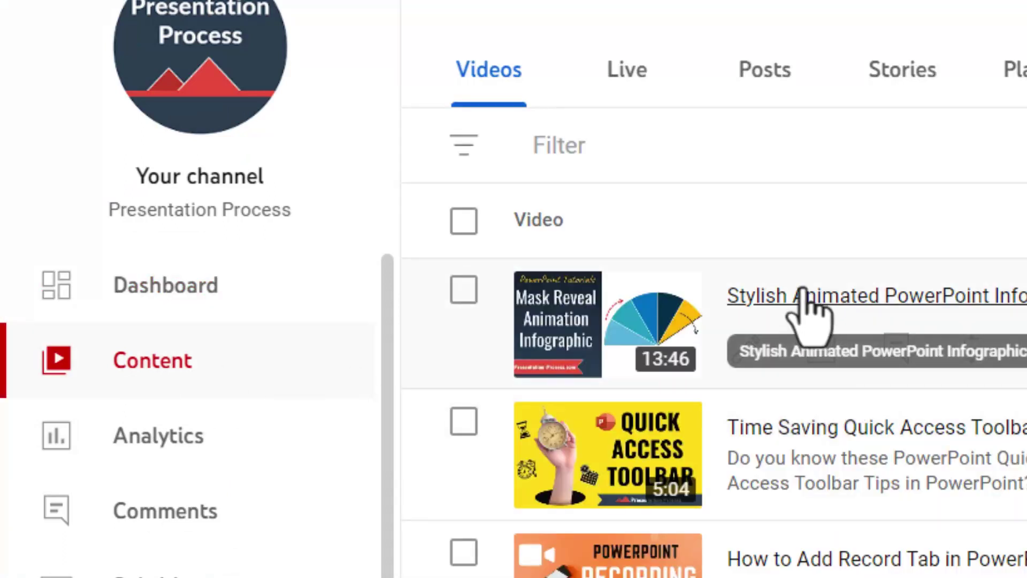
mouse_move(781, 369)
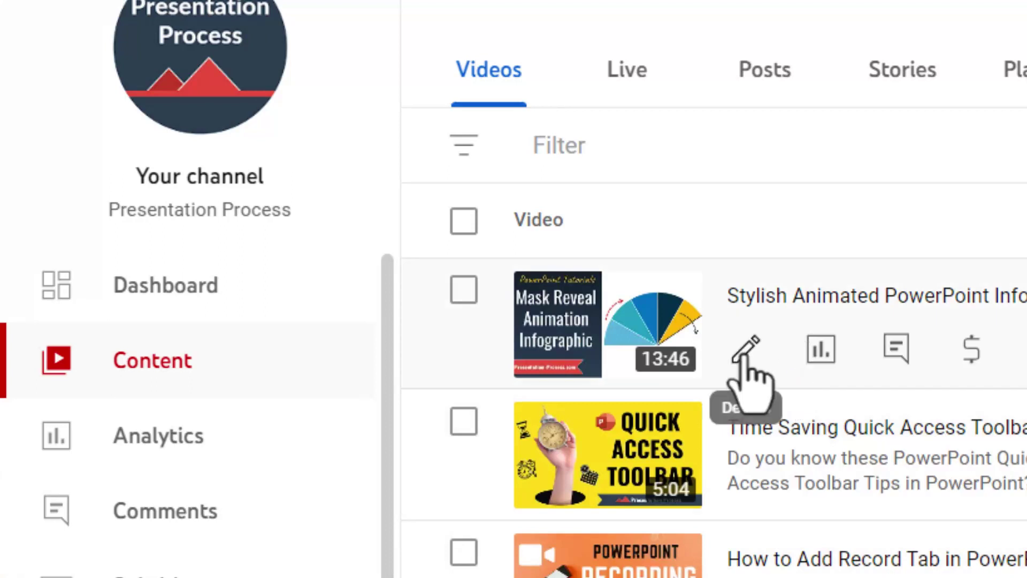
left_click(746, 353)
scroll(905, 458, "down", 10)
scroll(913, 480, "down", 5)
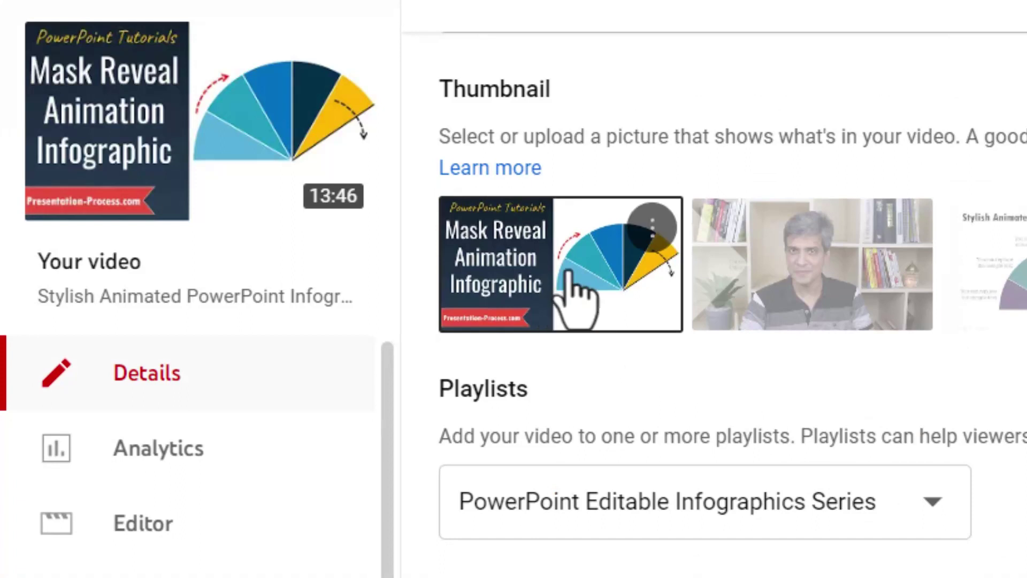
Step: Change the thumbnail by choosing the exported PNG from the Desktop
left_click(651, 228)
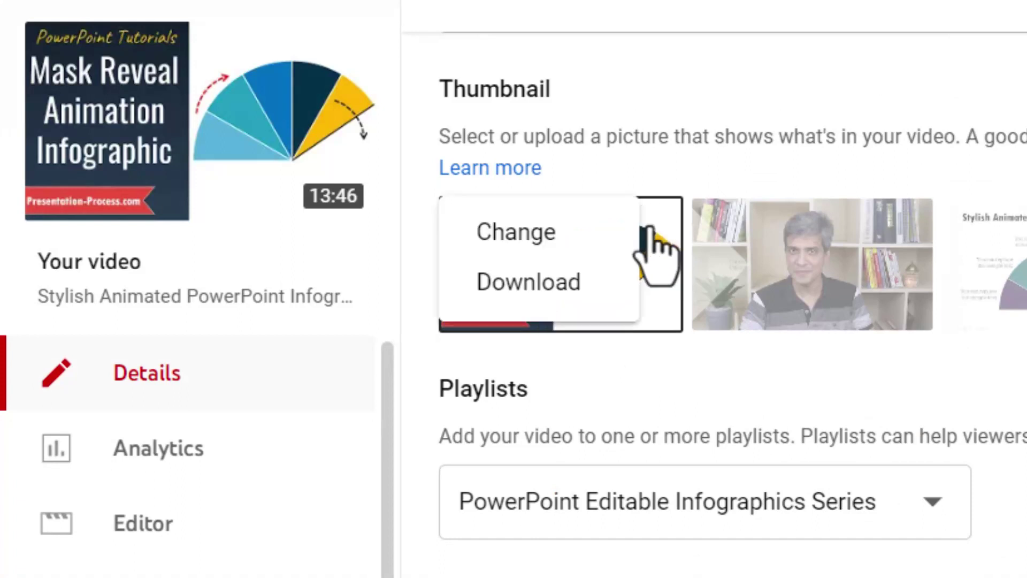
left_click(523, 232)
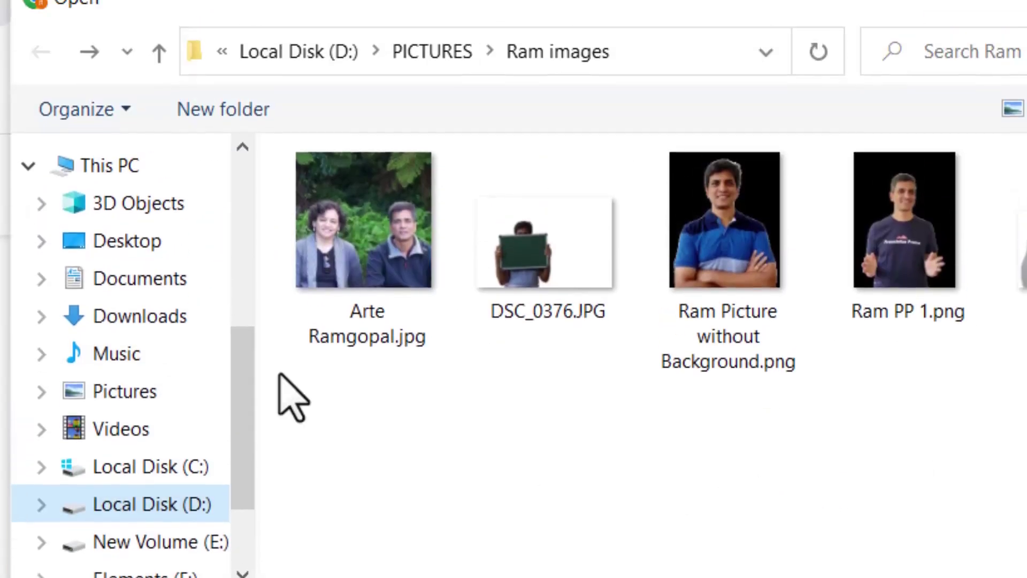
left_click(158, 243)
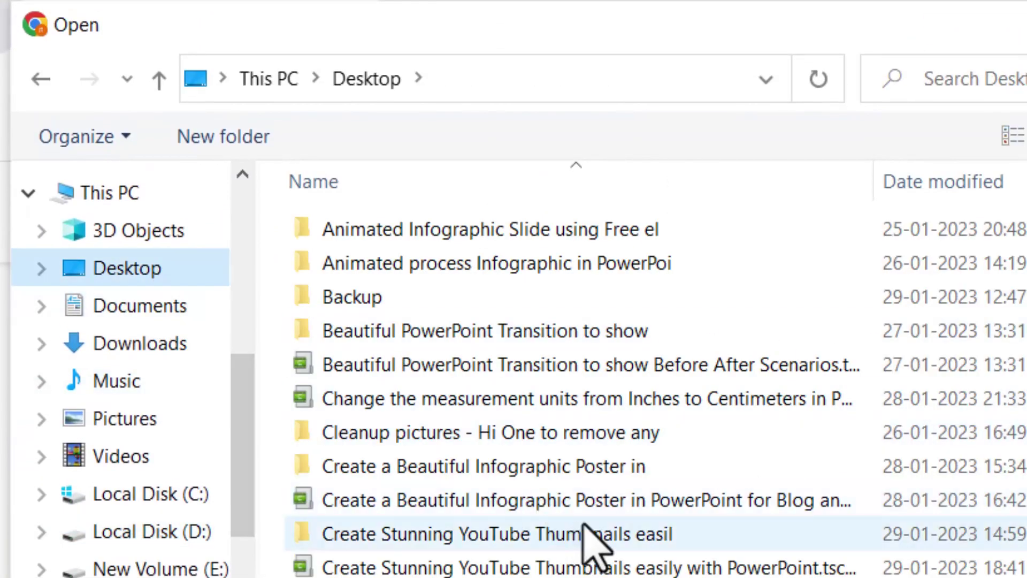
scroll(613, 486, "down", 2)
scroll(613, 511, "down", 3)
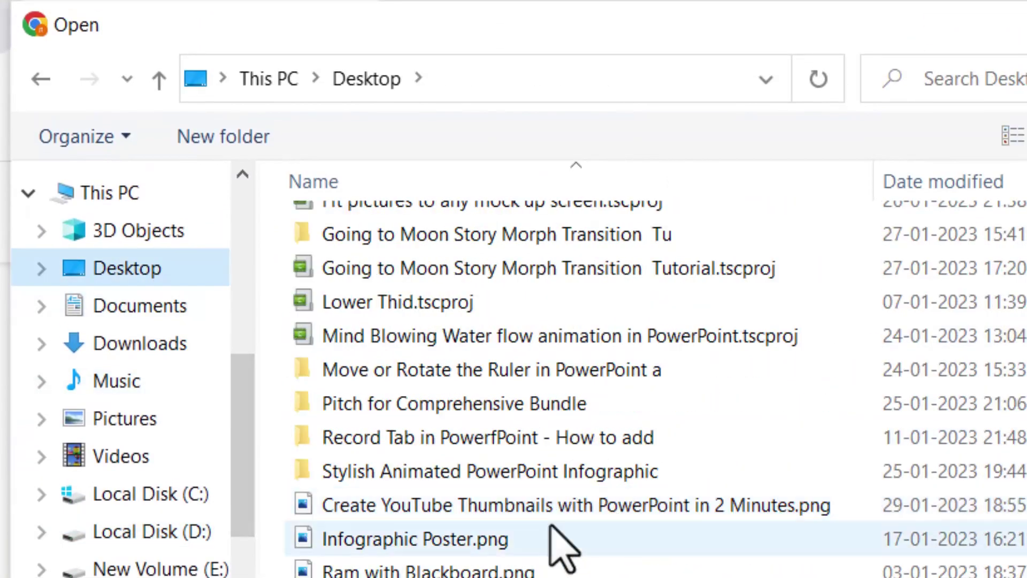
left_click(572, 510)
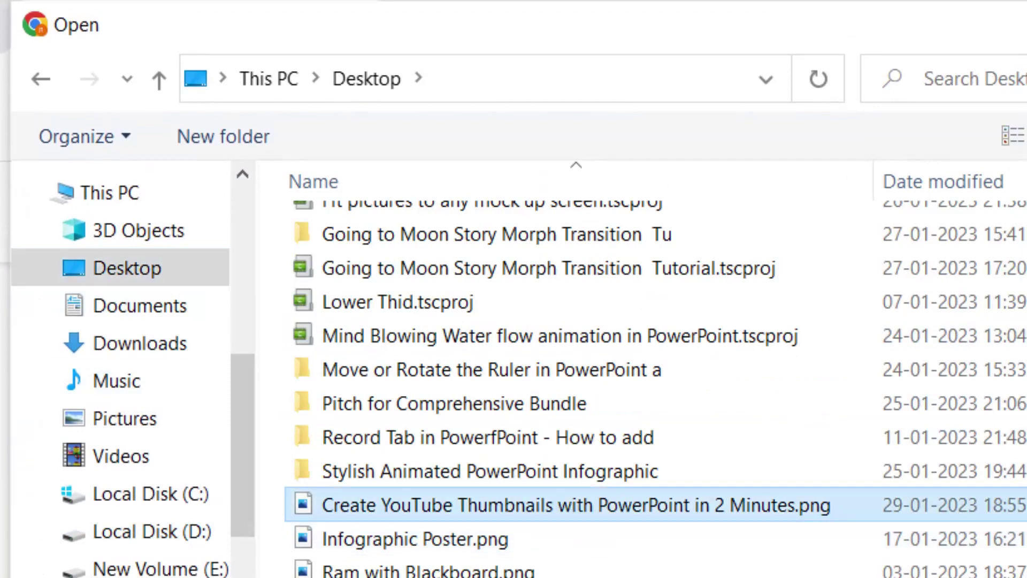